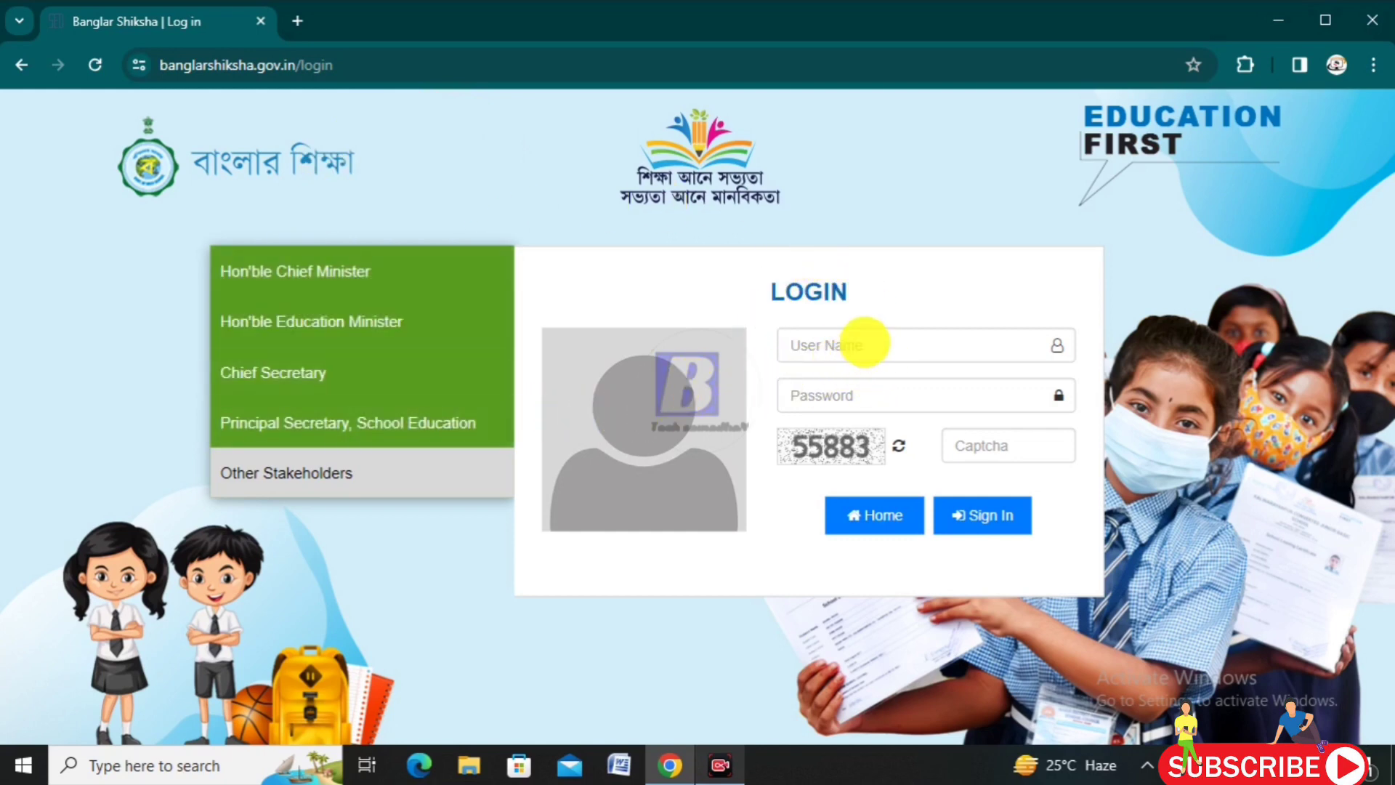
# Log in to the Head of Institution account and open the Students' Promotion Detention page
pyautogui.click(881, 353)
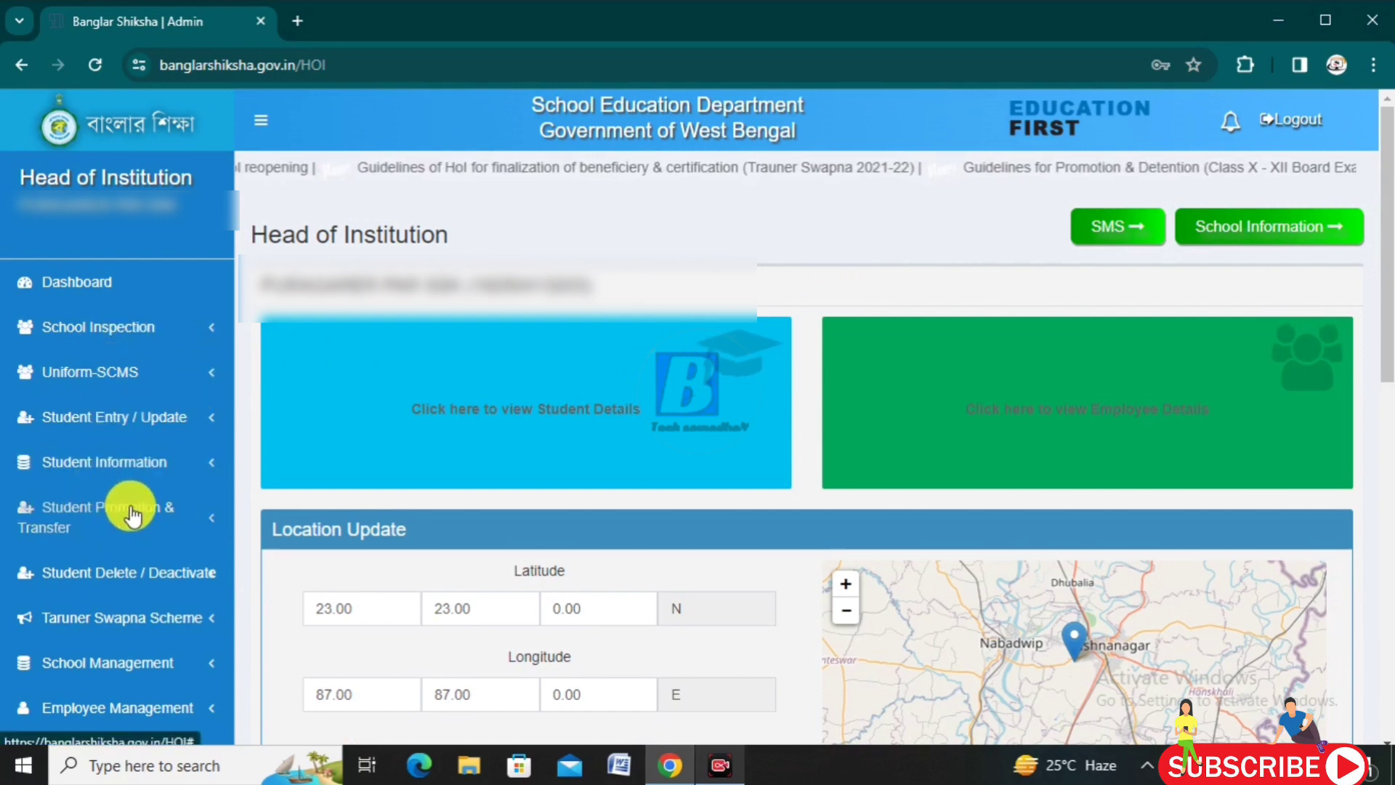
pyautogui.click(108, 508)
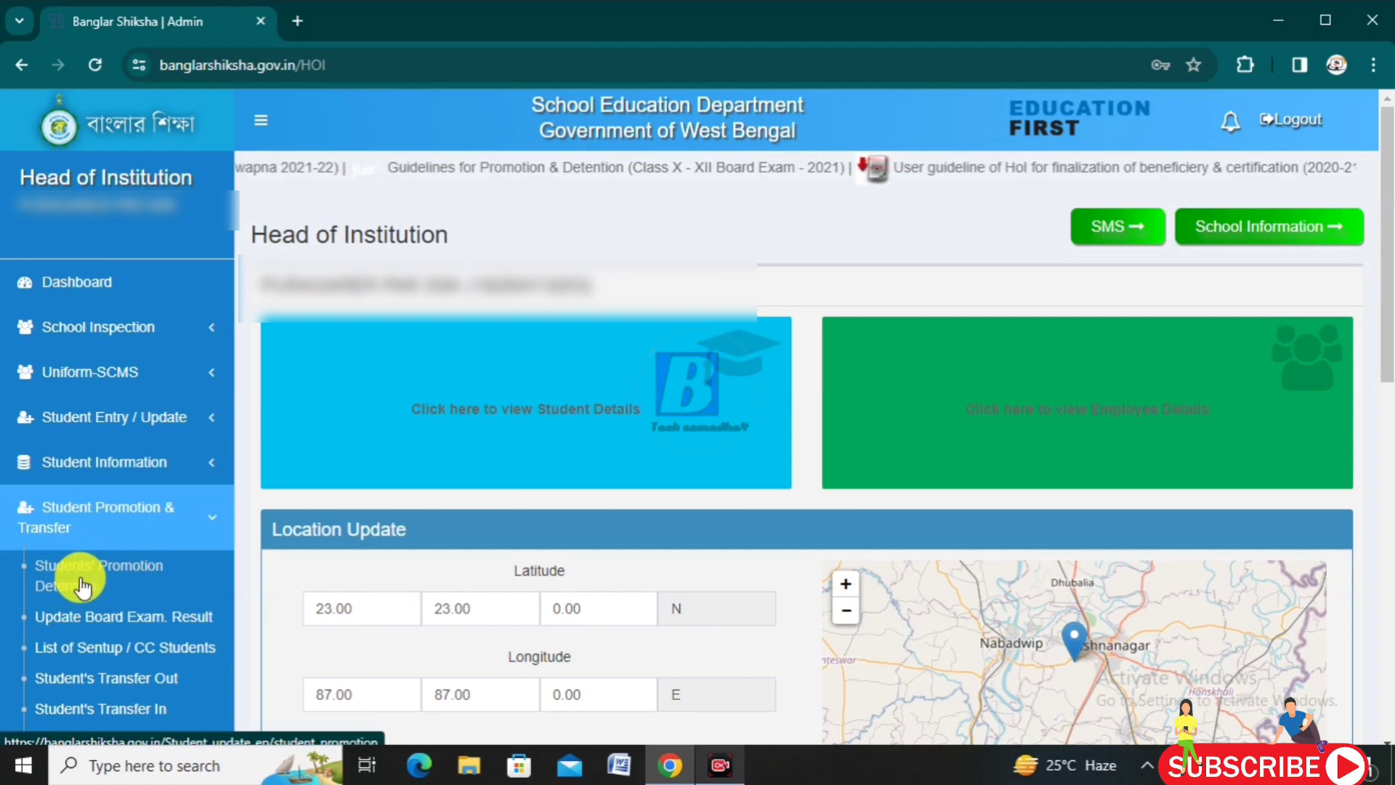
pyautogui.click(85, 568)
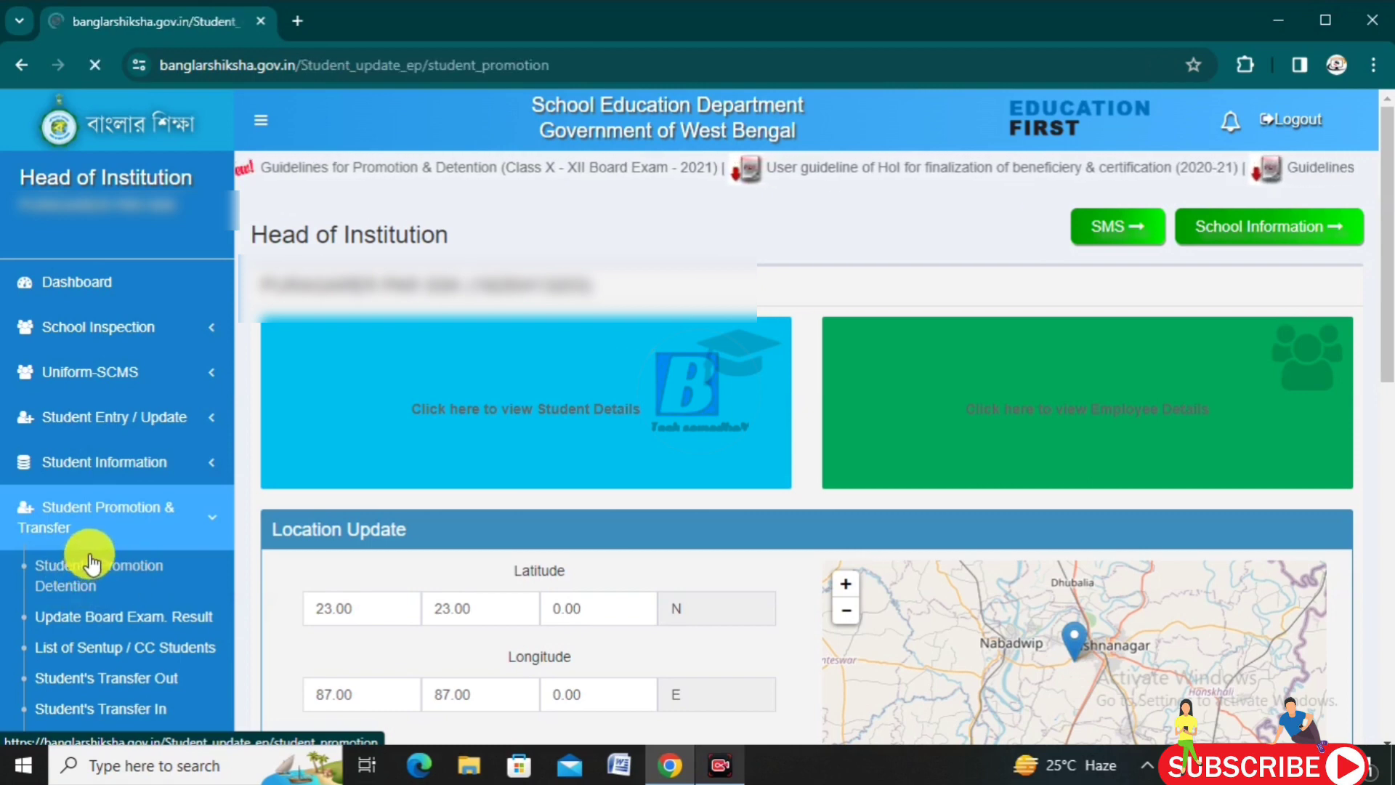
pyautogui.scroll(-3, 522, 342)
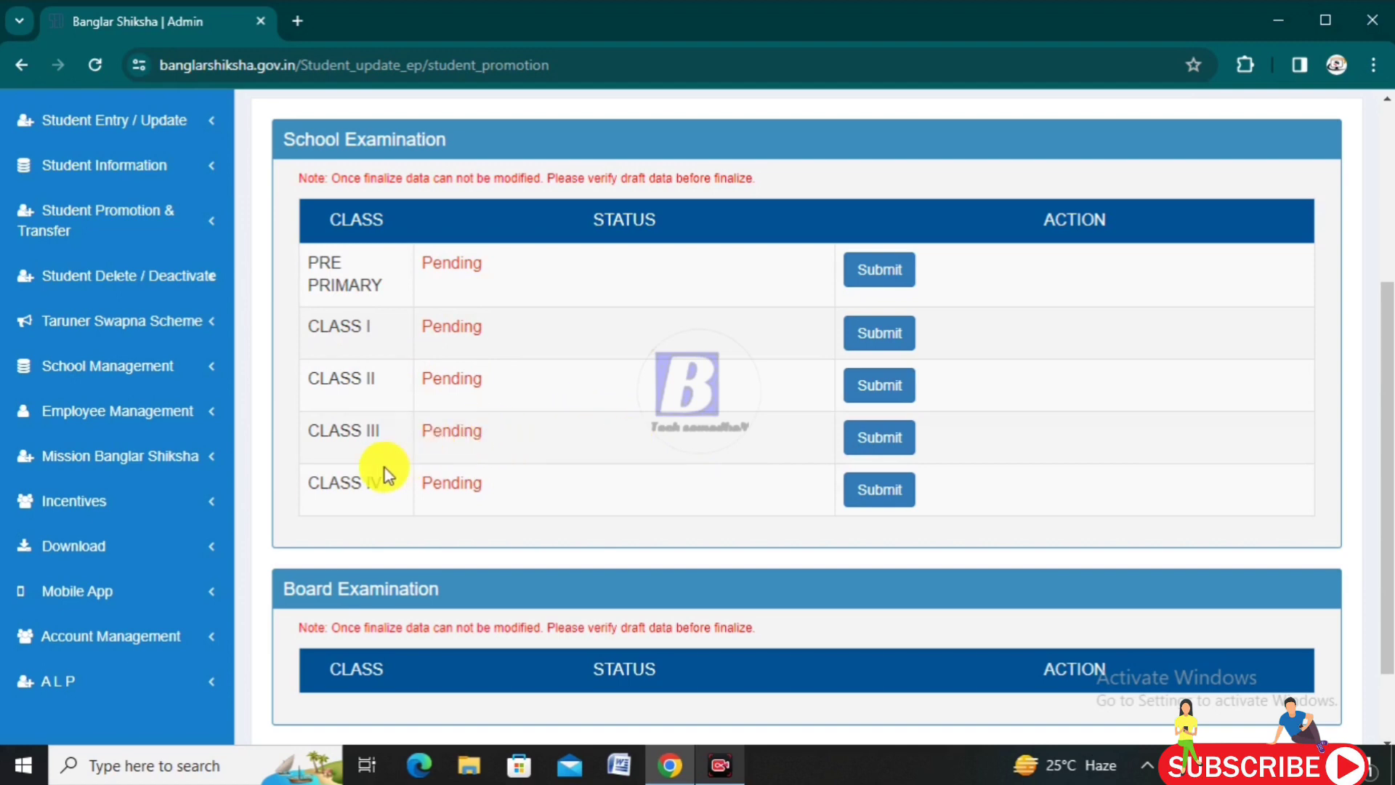
# Review the Class IV promotion list for session 2022 to 2023, save it as a draft and return to the class overview
pyautogui.click(882, 491)
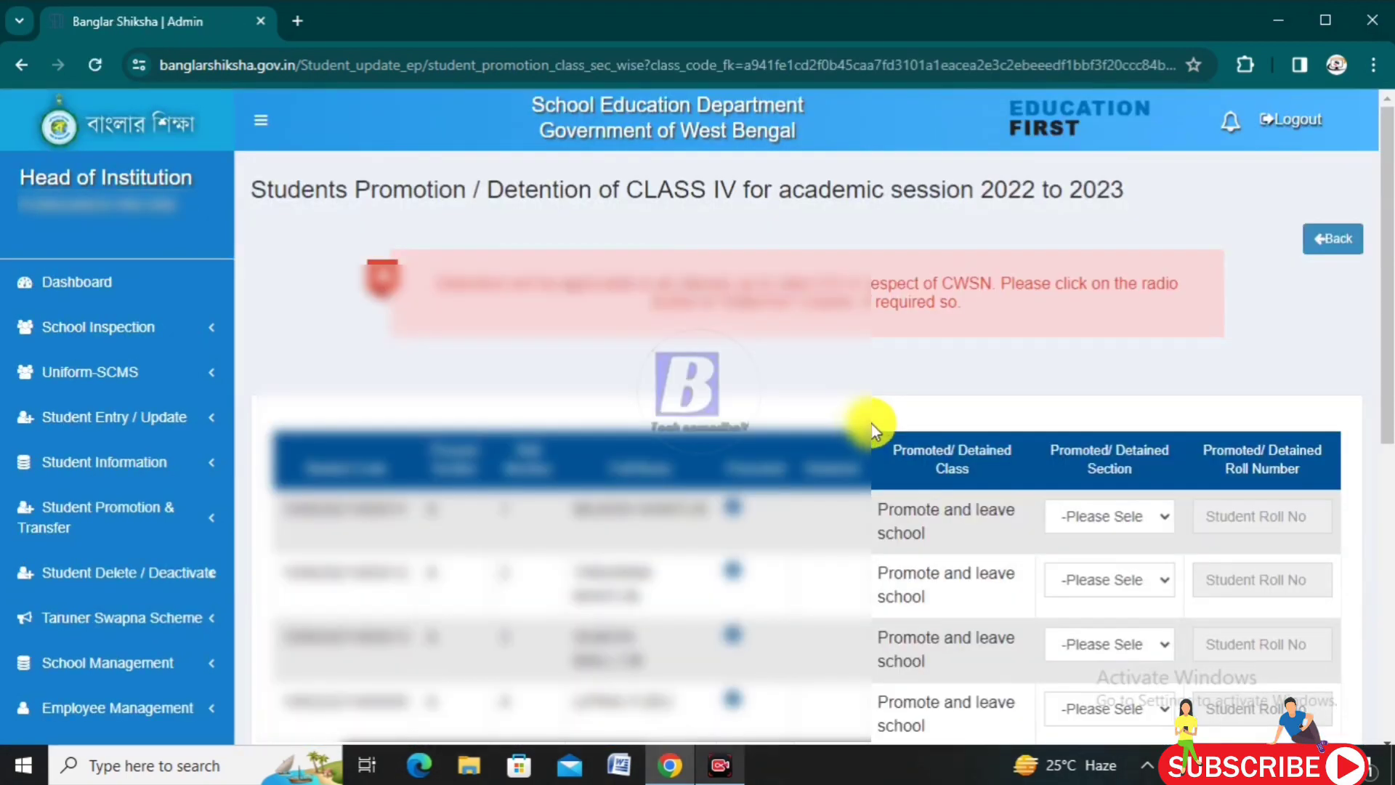
pyautogui.scroll(-4, 872, 429)
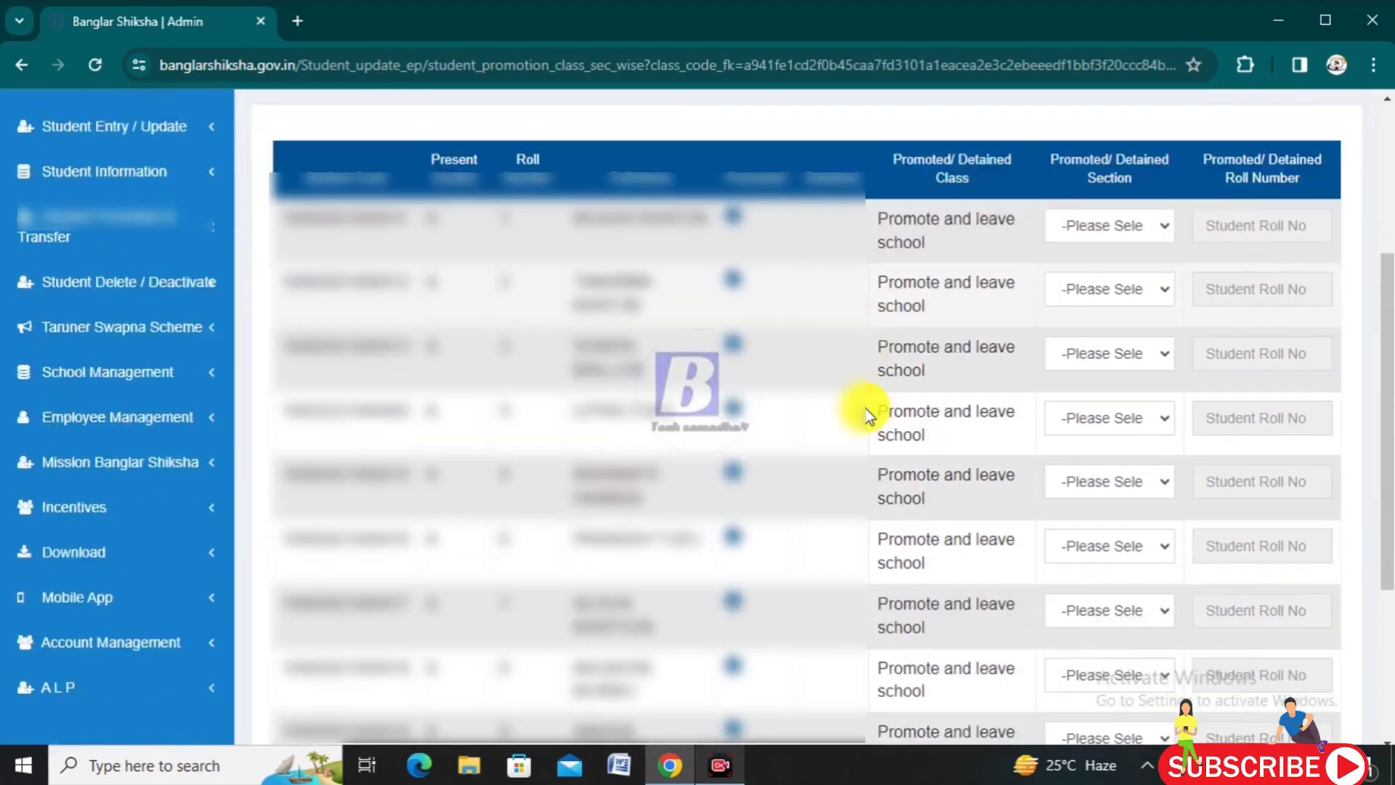
pyautogui.scroll(-4, 864, 410)
pyautogui.scroll(5, 858, 403)
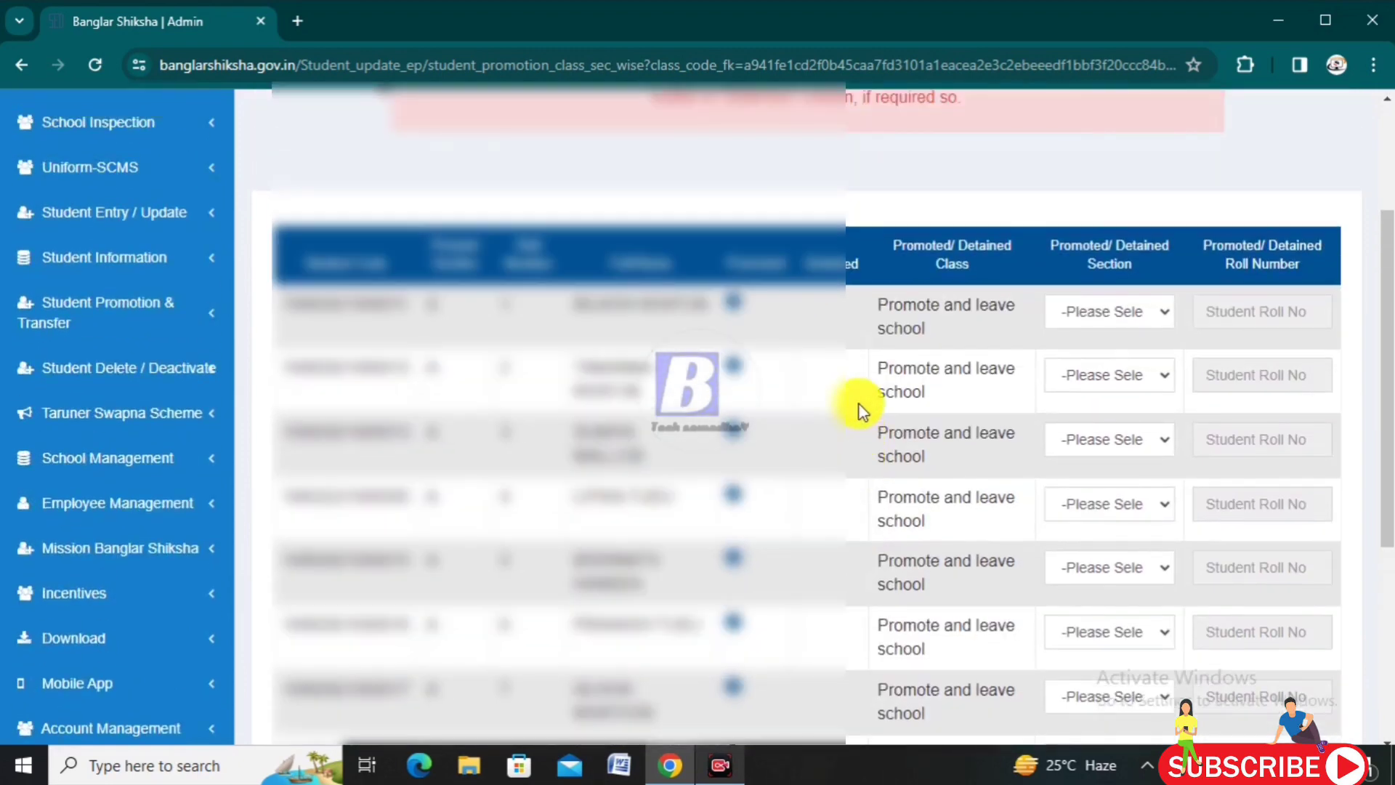
pyautogui.scroll(-4, 858, 402)
pyautogui.scroll(3, 856, 396)
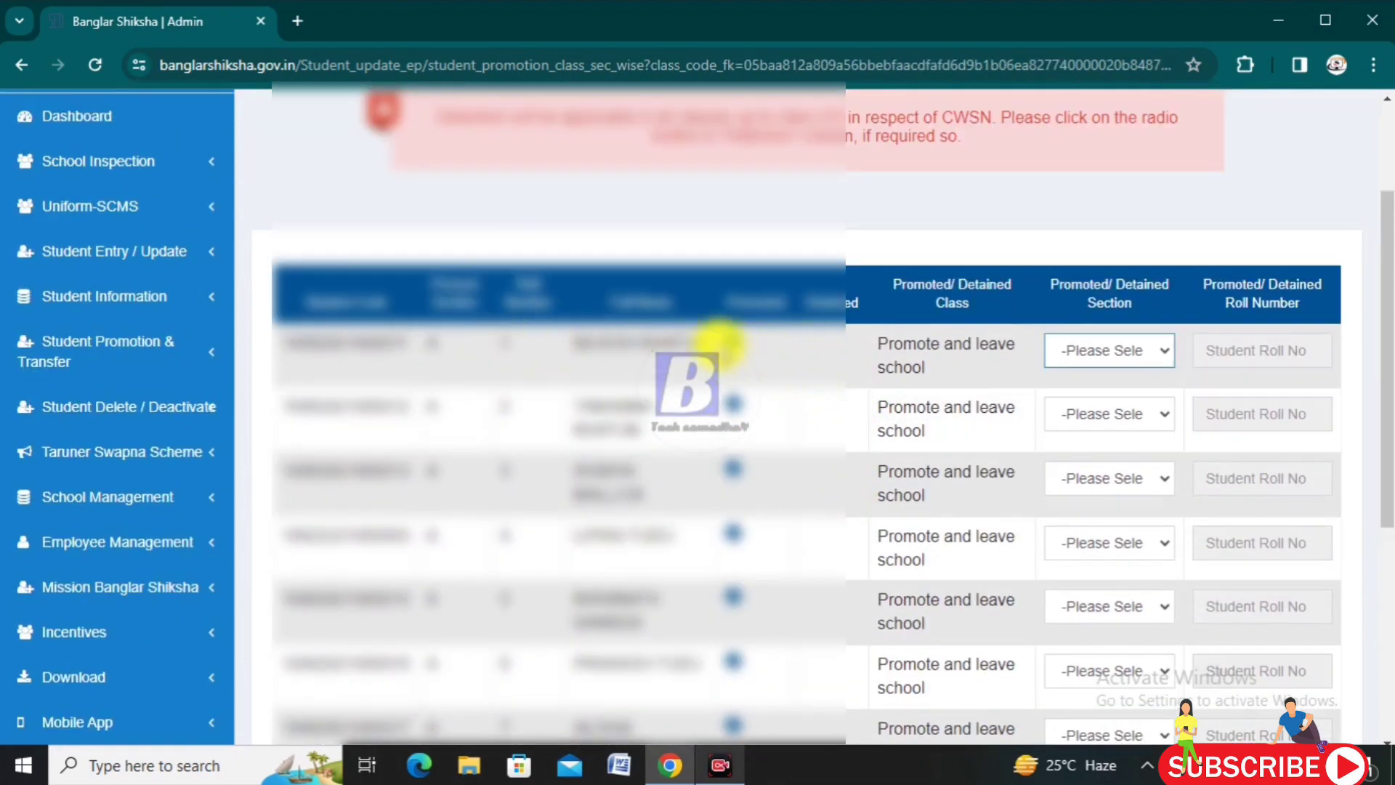
pyautogui.scroll(-4, 737, 476)
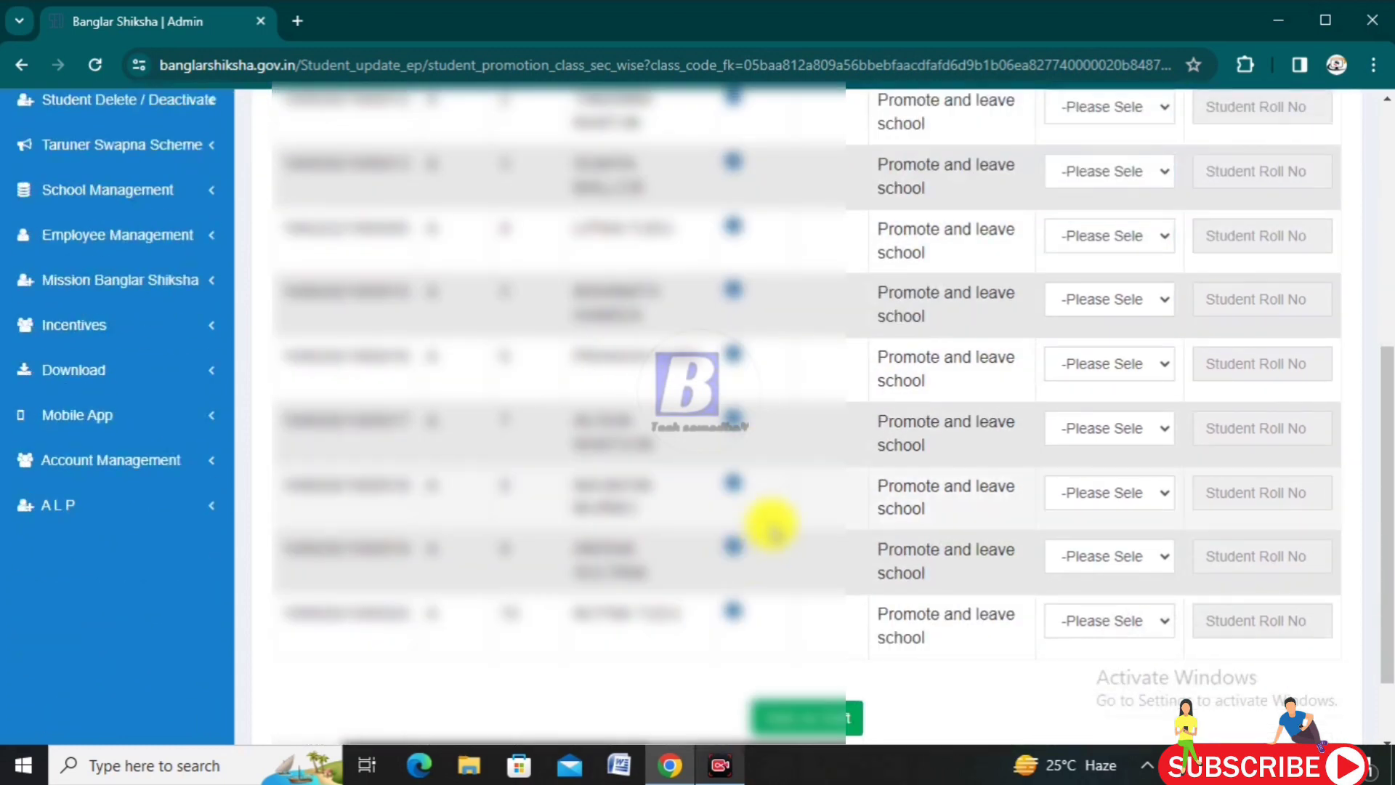
pyautogui.scroll(3, 772, 525)
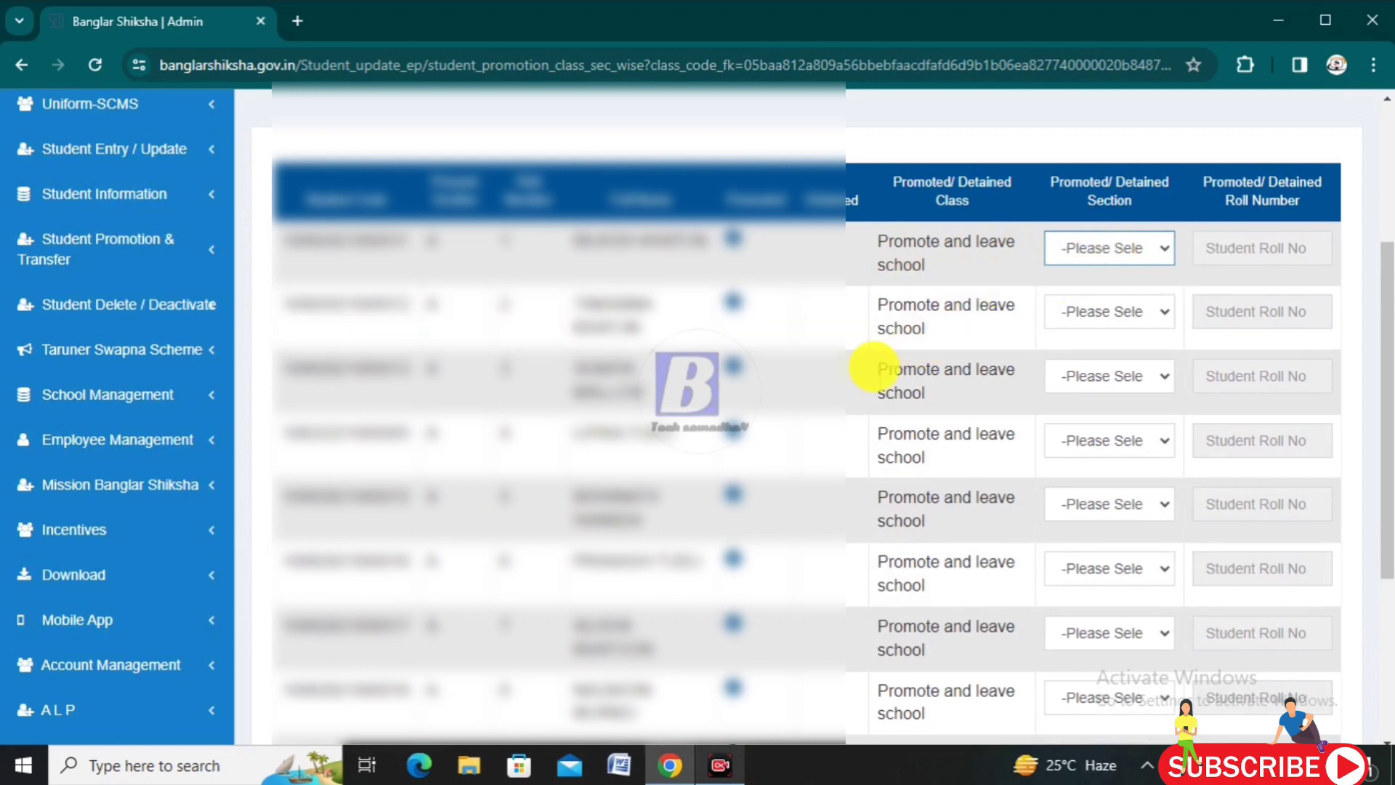
pyautogui.scroll(-4, 872, 365)
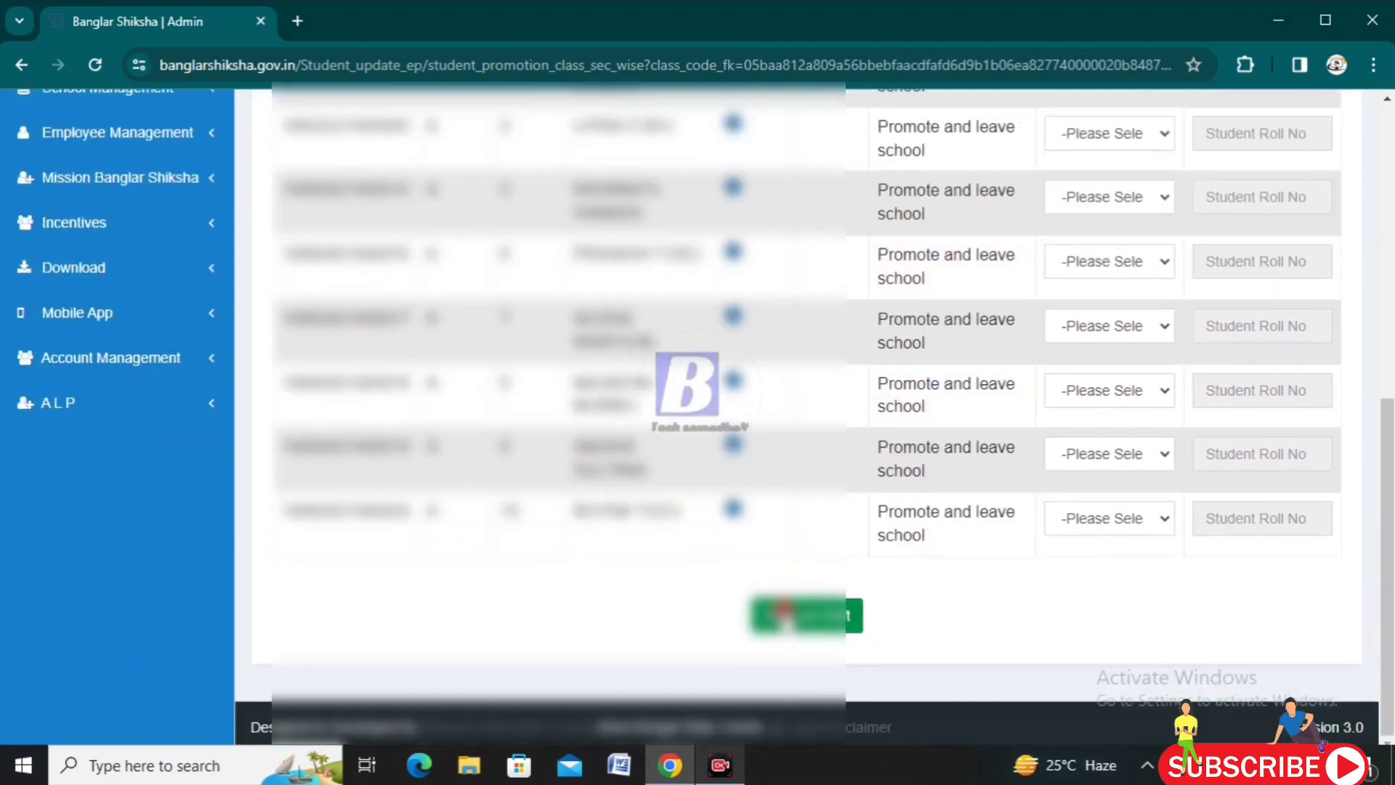
pyautogui.click(785, 616)
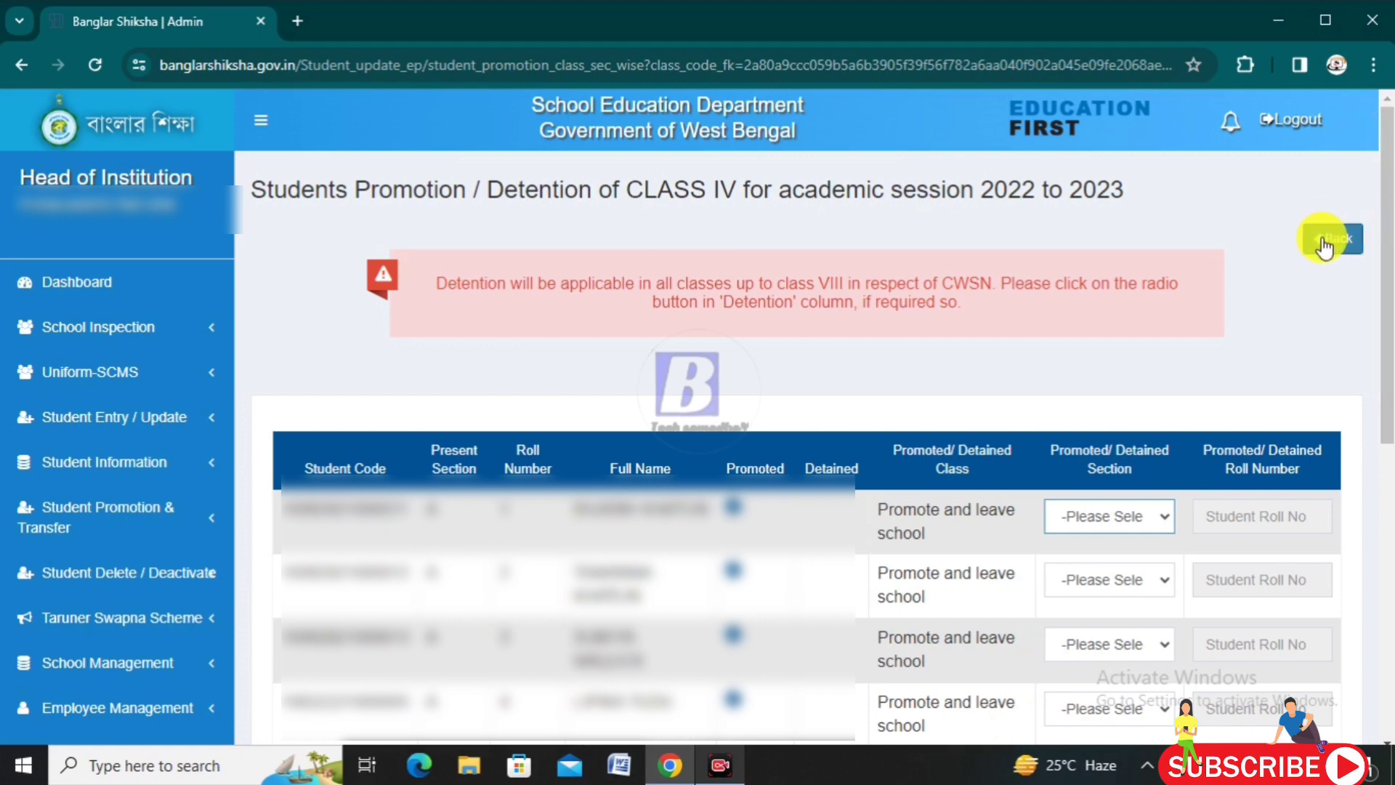
pyautogui.click(1329, 247)
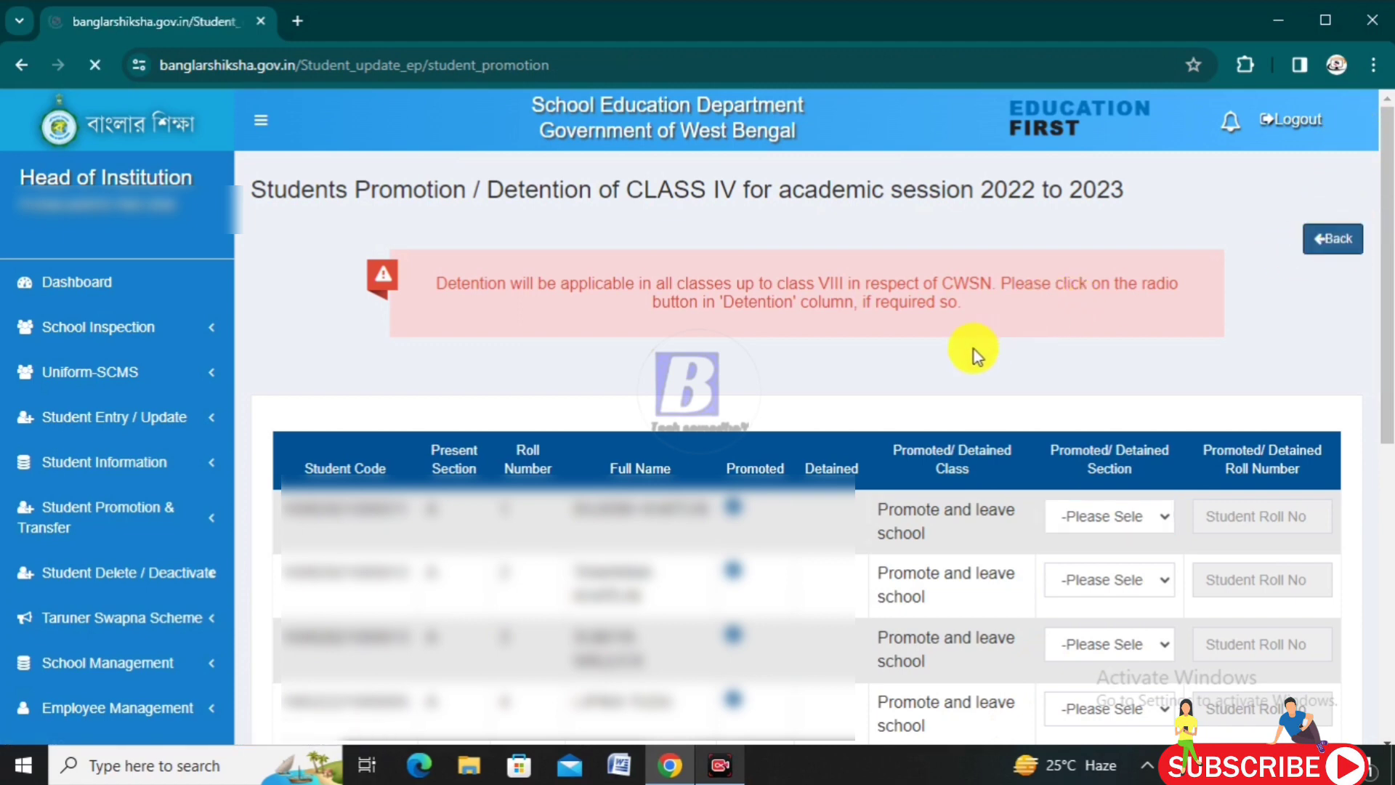
# Check the sections and roll numbers in the Class III promotion list and save it as a draft
pyautogui.scroll(-4, 937, 349)
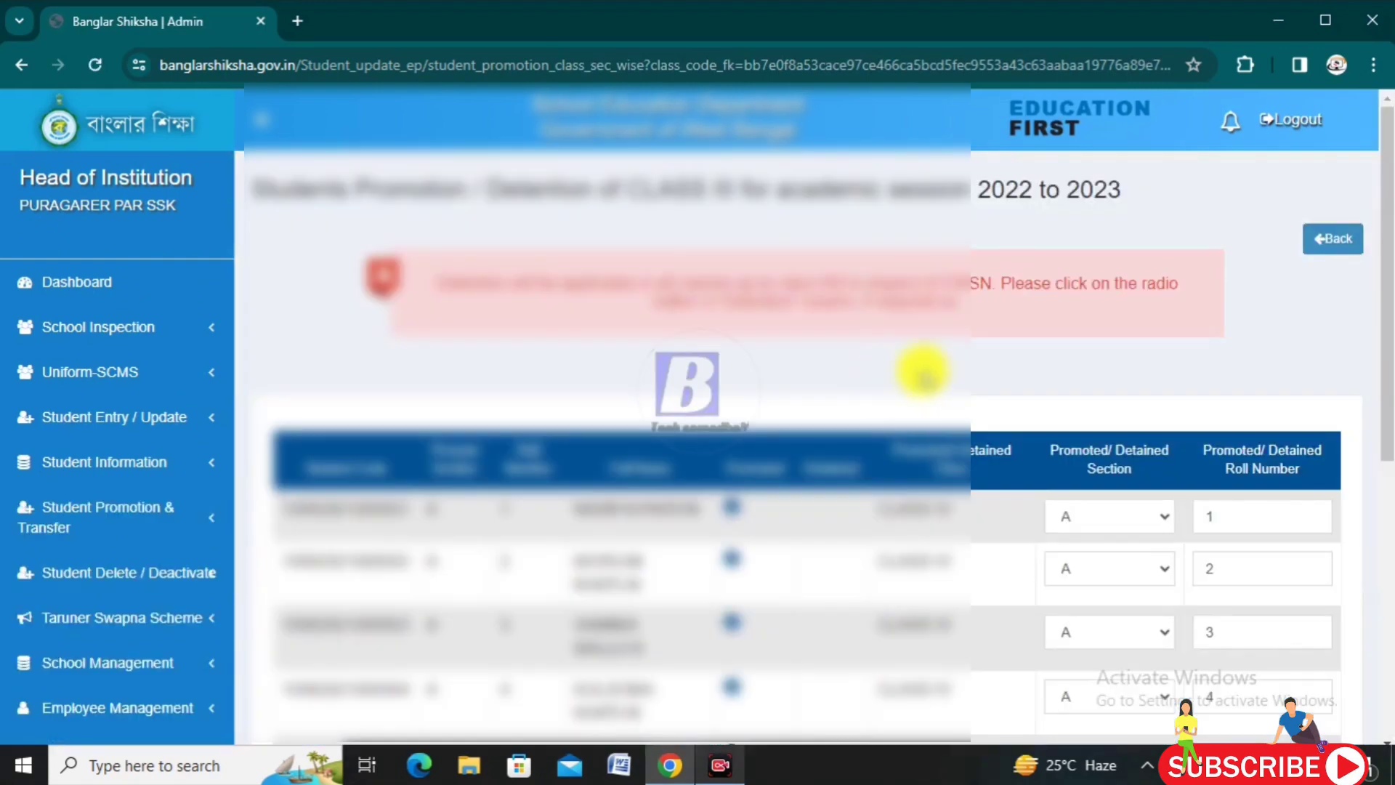
pyautogui.scroll(-5, 926, 367)
pyautogui.scroll(-2, 944, 367)
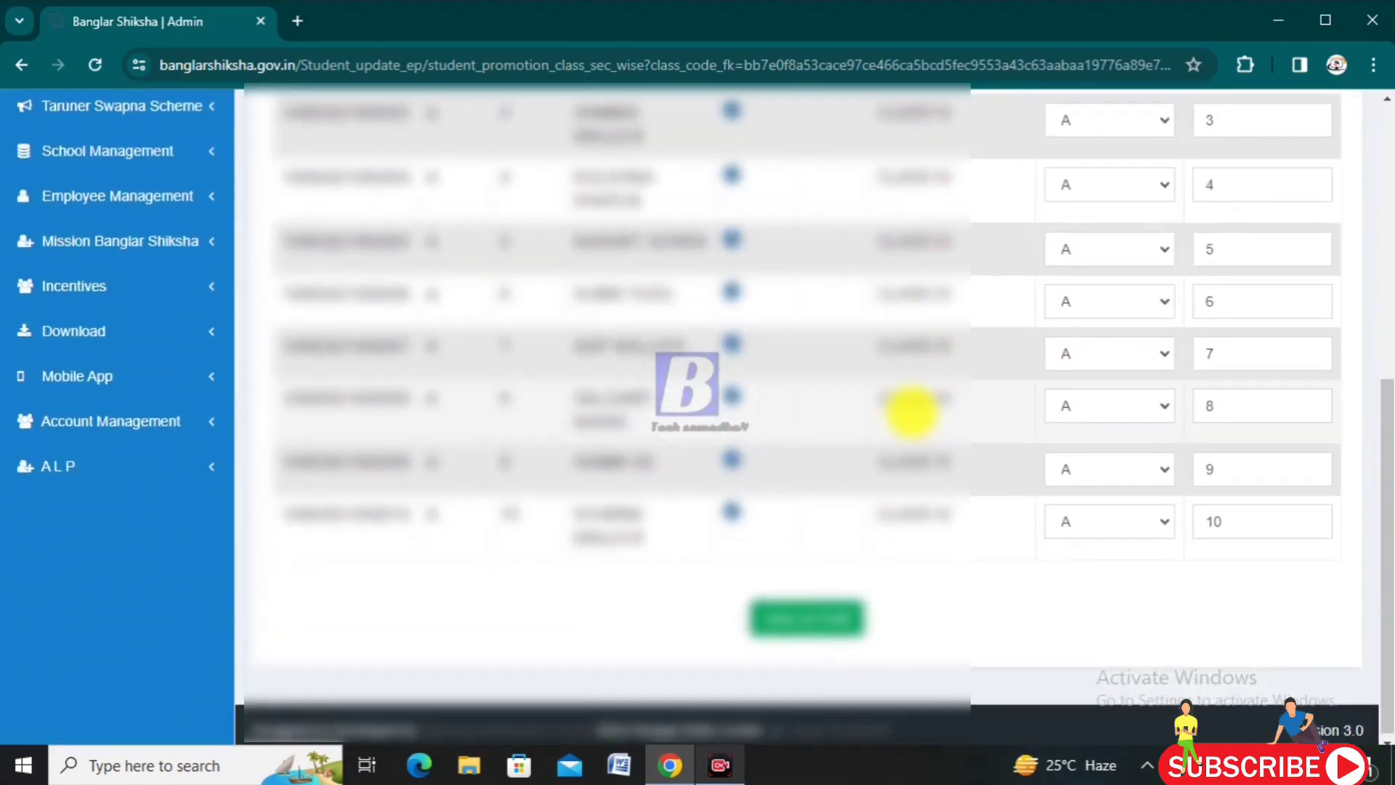
pyautogui.click(805, 618)
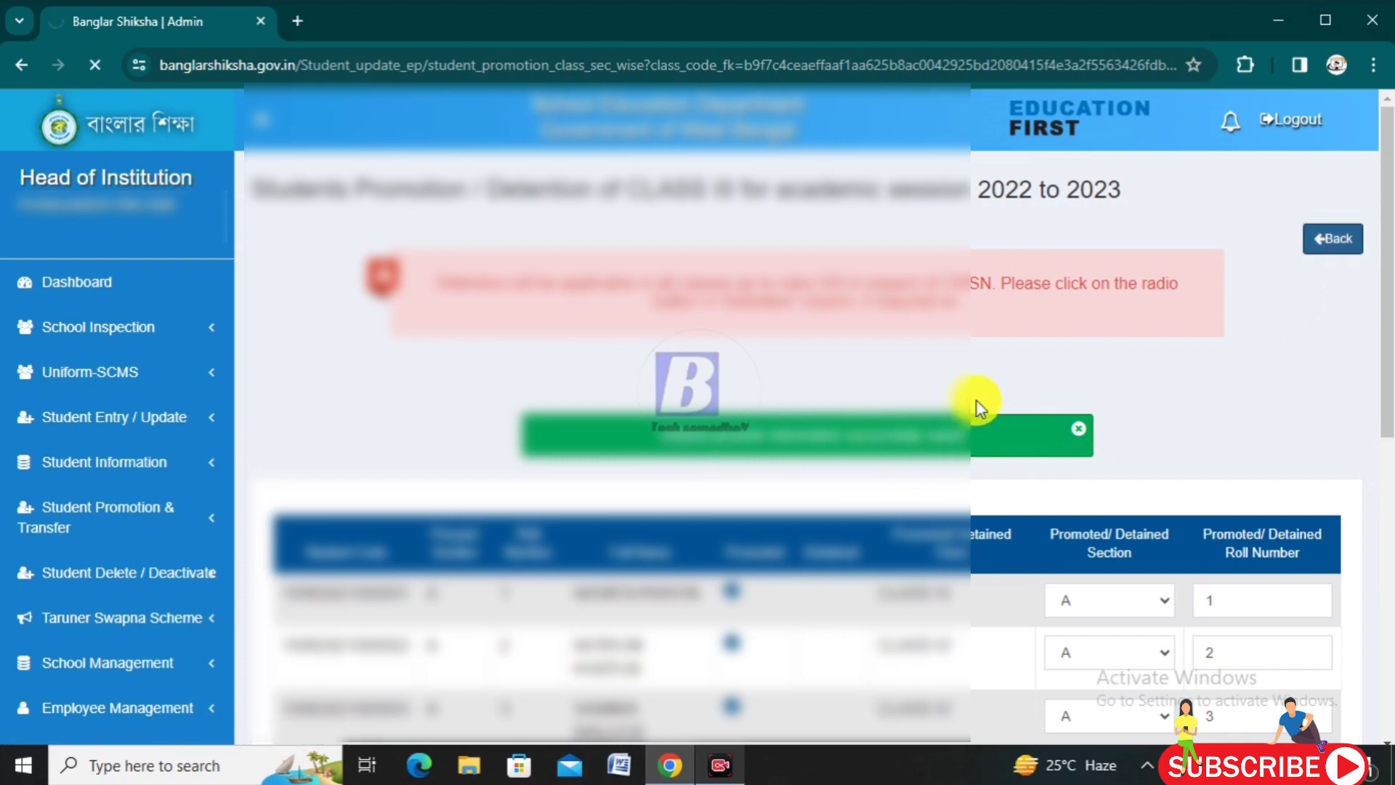
# Open the Class II promotion list from the class overview, check its entries and save it as a draft
pyautogui.scroll(-5, 973, 398)
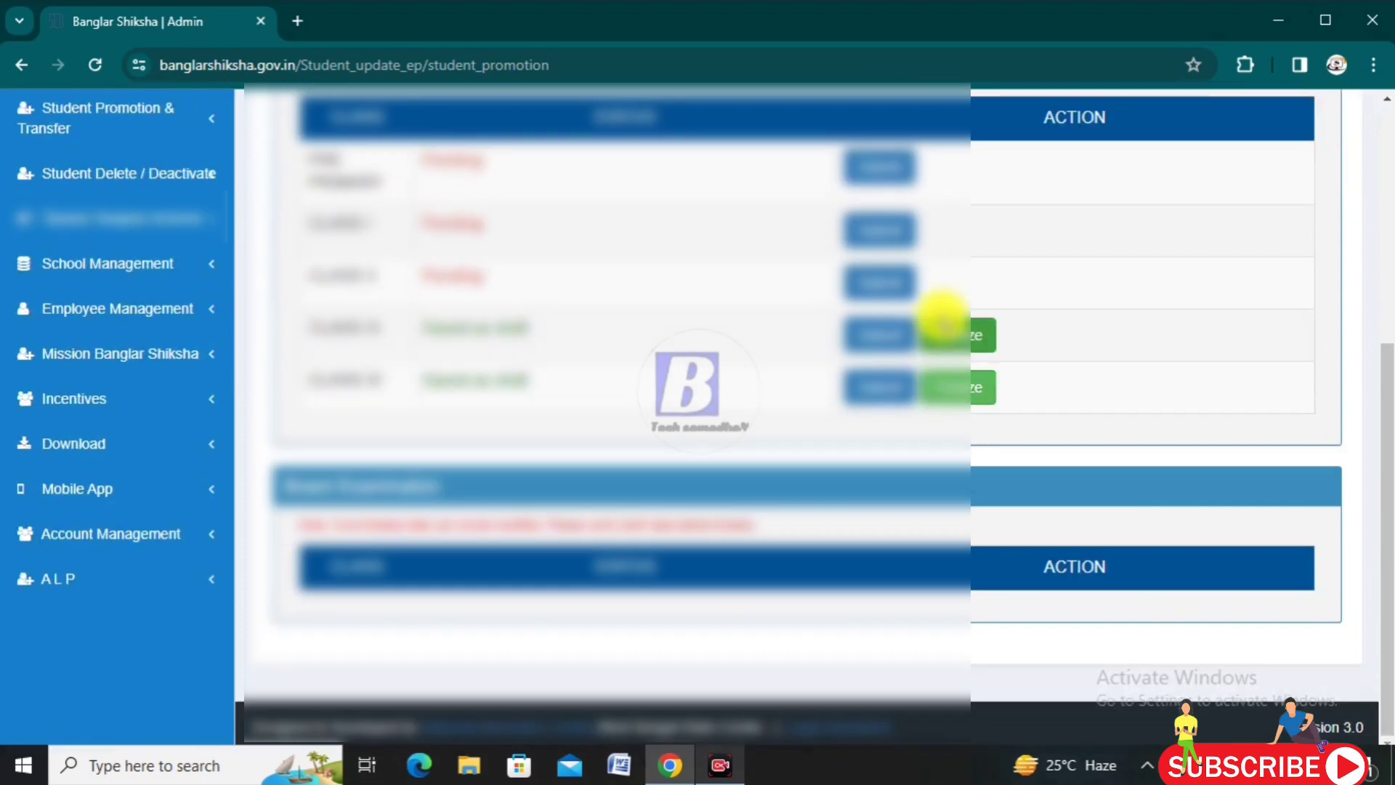
pyautogui.click(878, 282)
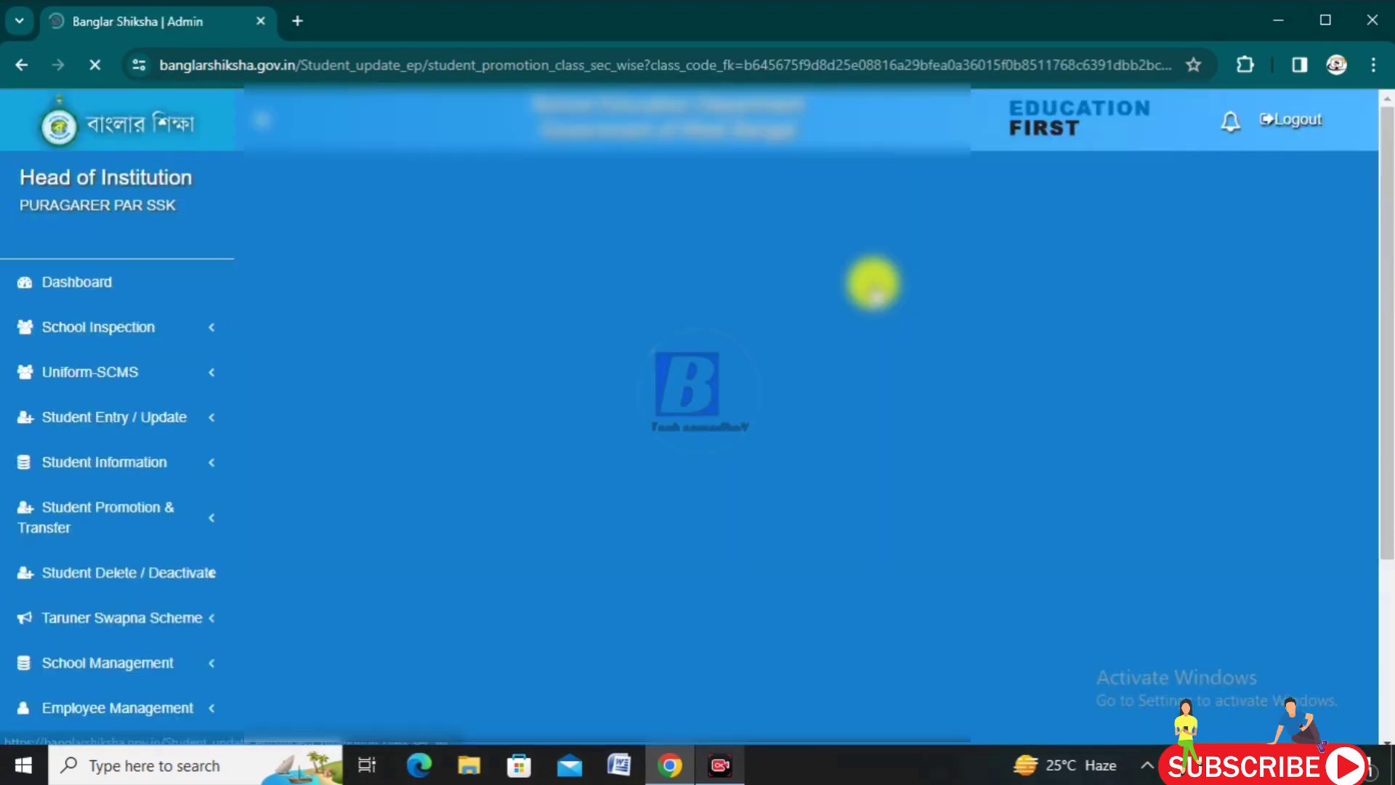
pyautogui.scroll(-1, 1004, 345)
pyautogui.scroll(-2, 984, 341)
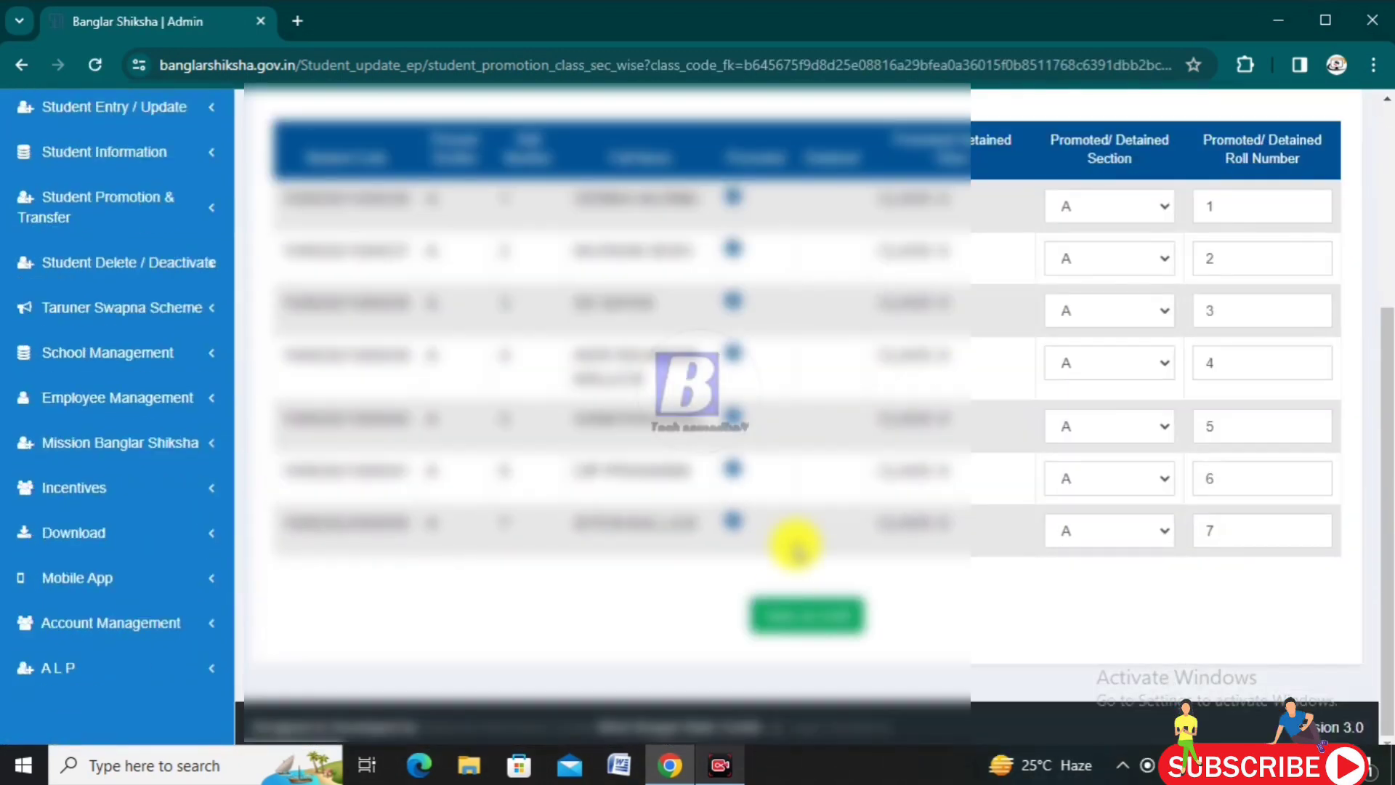
pyautogui.click(807, 616)
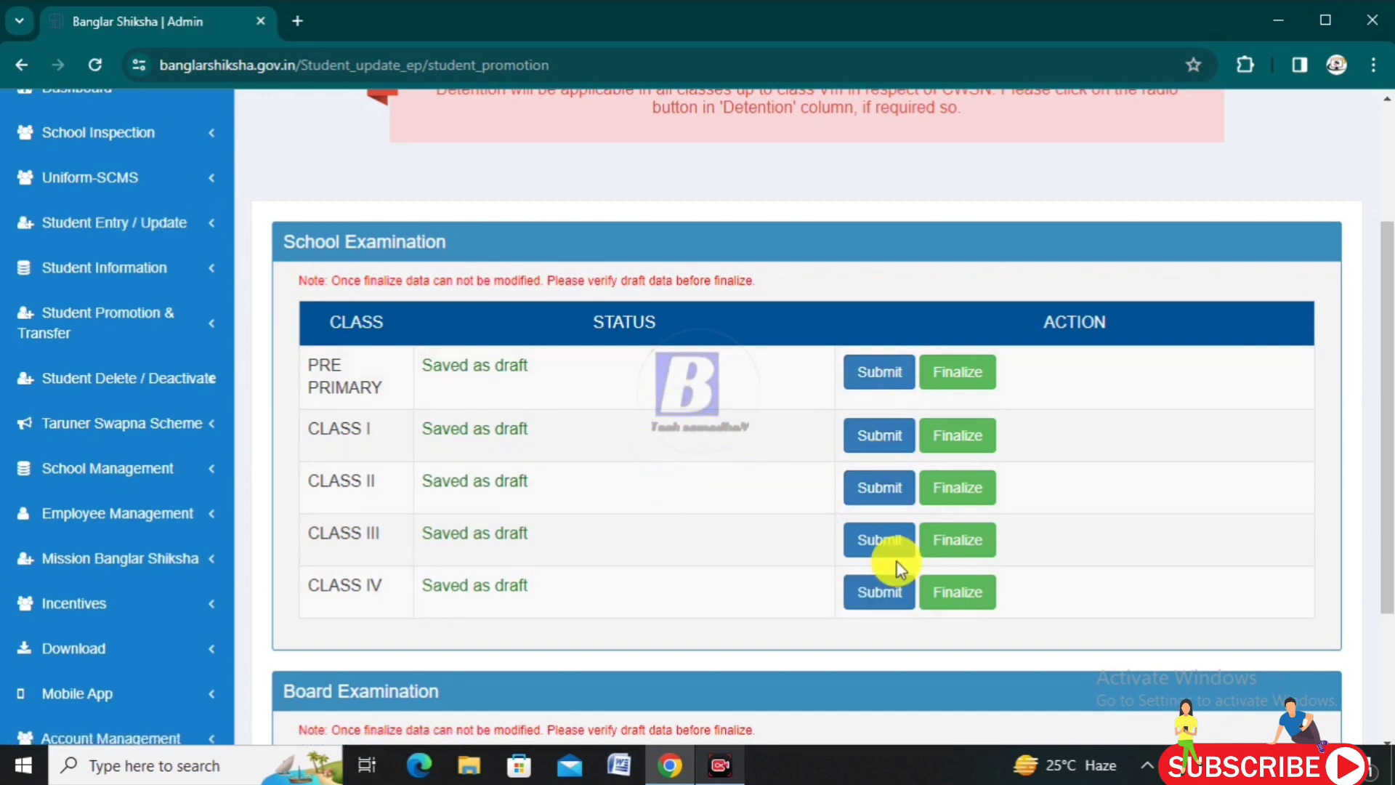
# Finalize the Class IV promotion data under School Examination
pyautogui.click(960, 597)
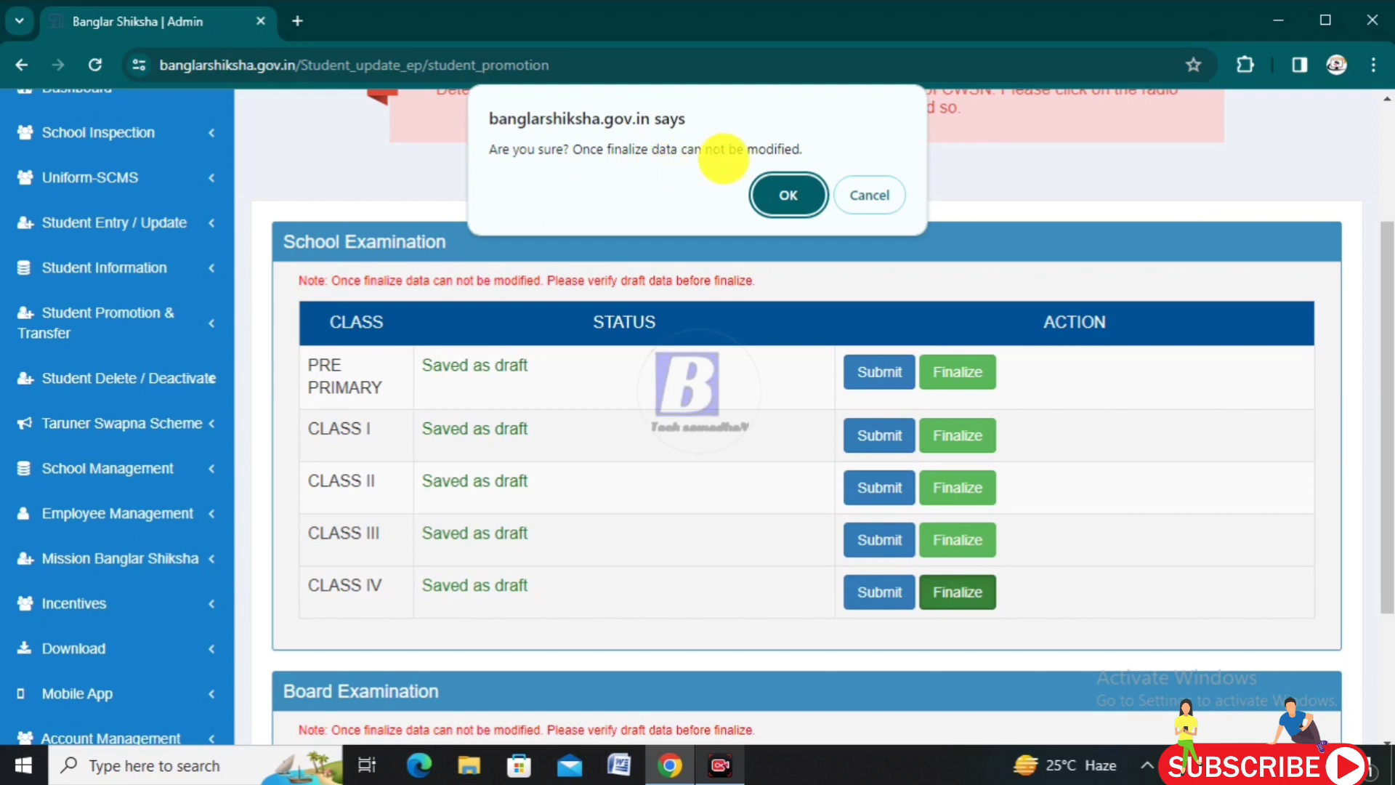
pyautogui.click(782, 198)
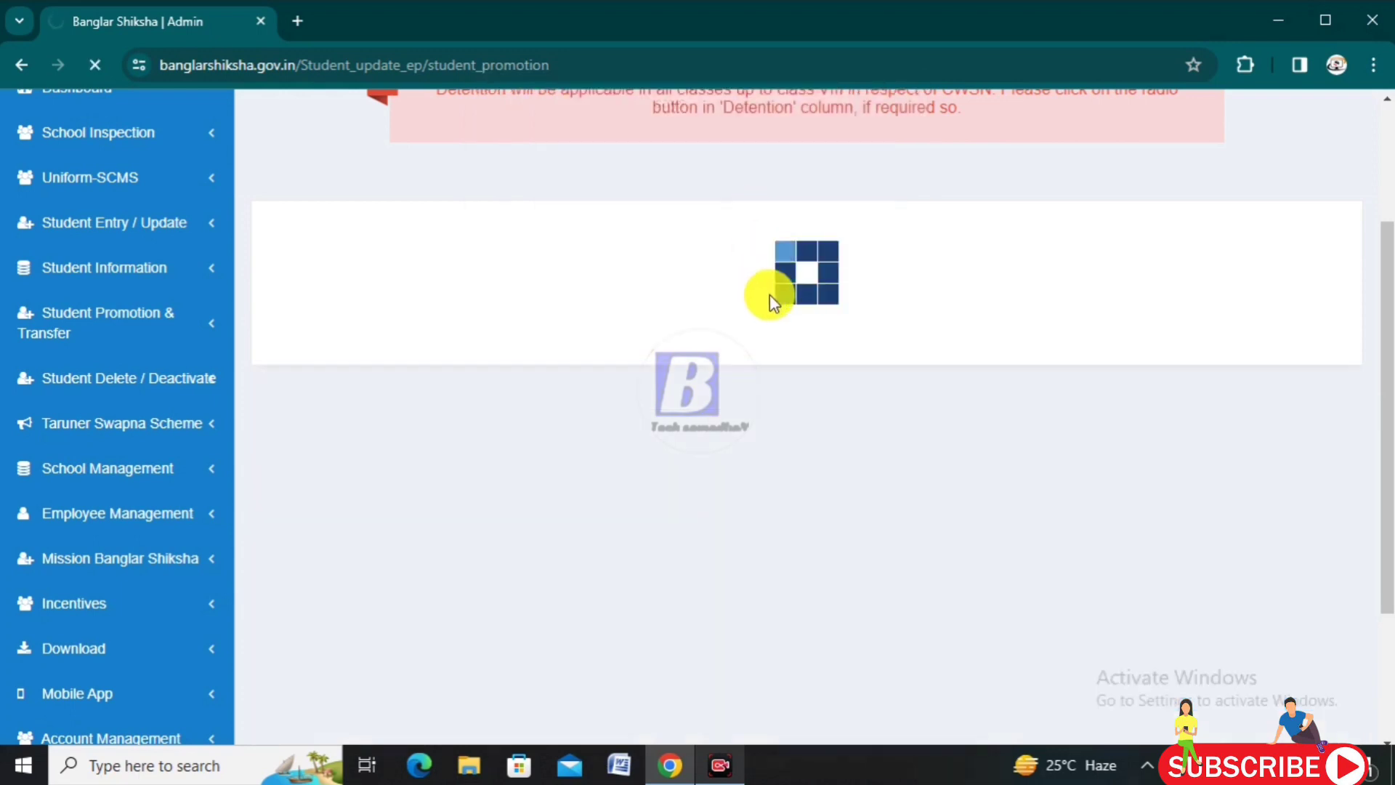
pyautogui.scroll(-7, 779, 282)
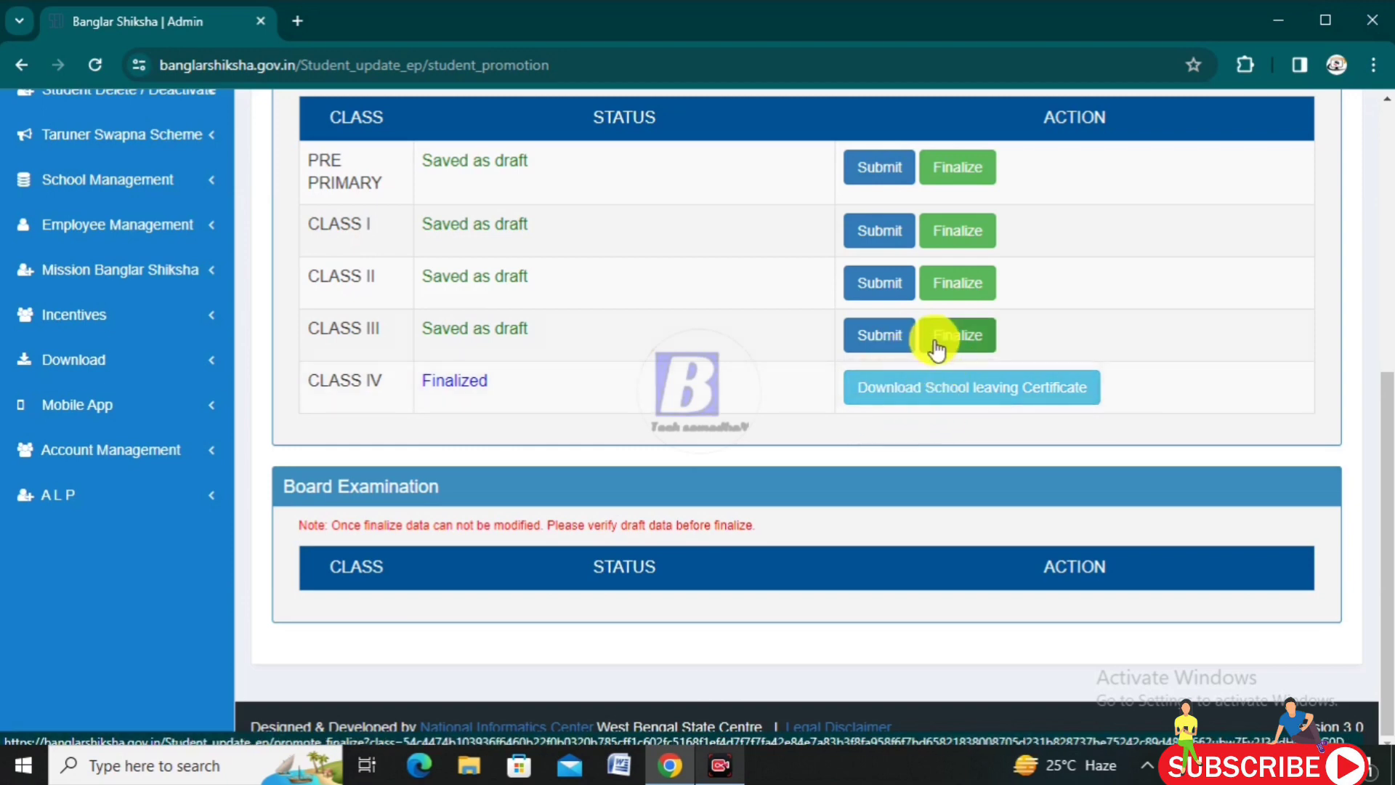
# Open the school leaving certificates for Class IV and return to the student promotion page
pyautogui.scroll(2, 934, 342)
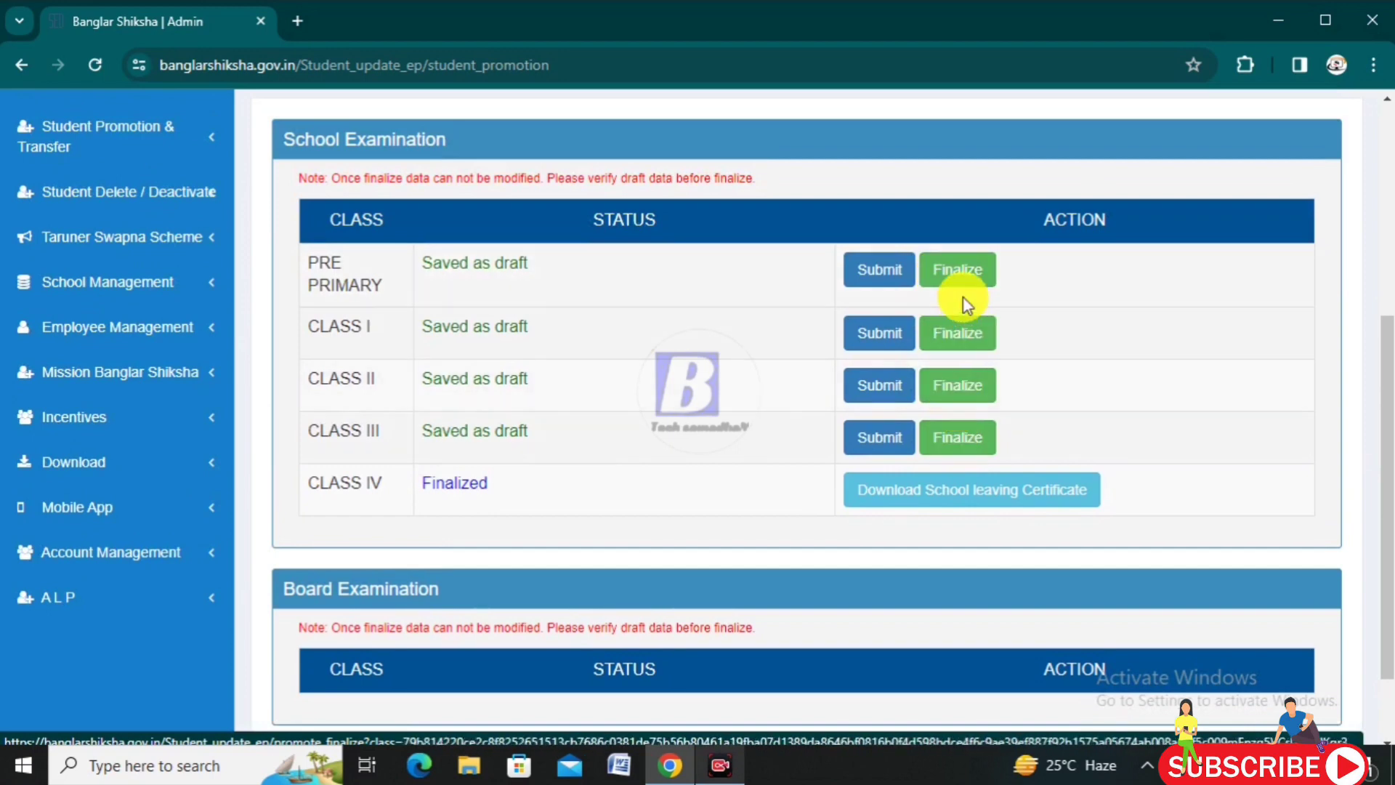
pyautogui.click(947, 508)
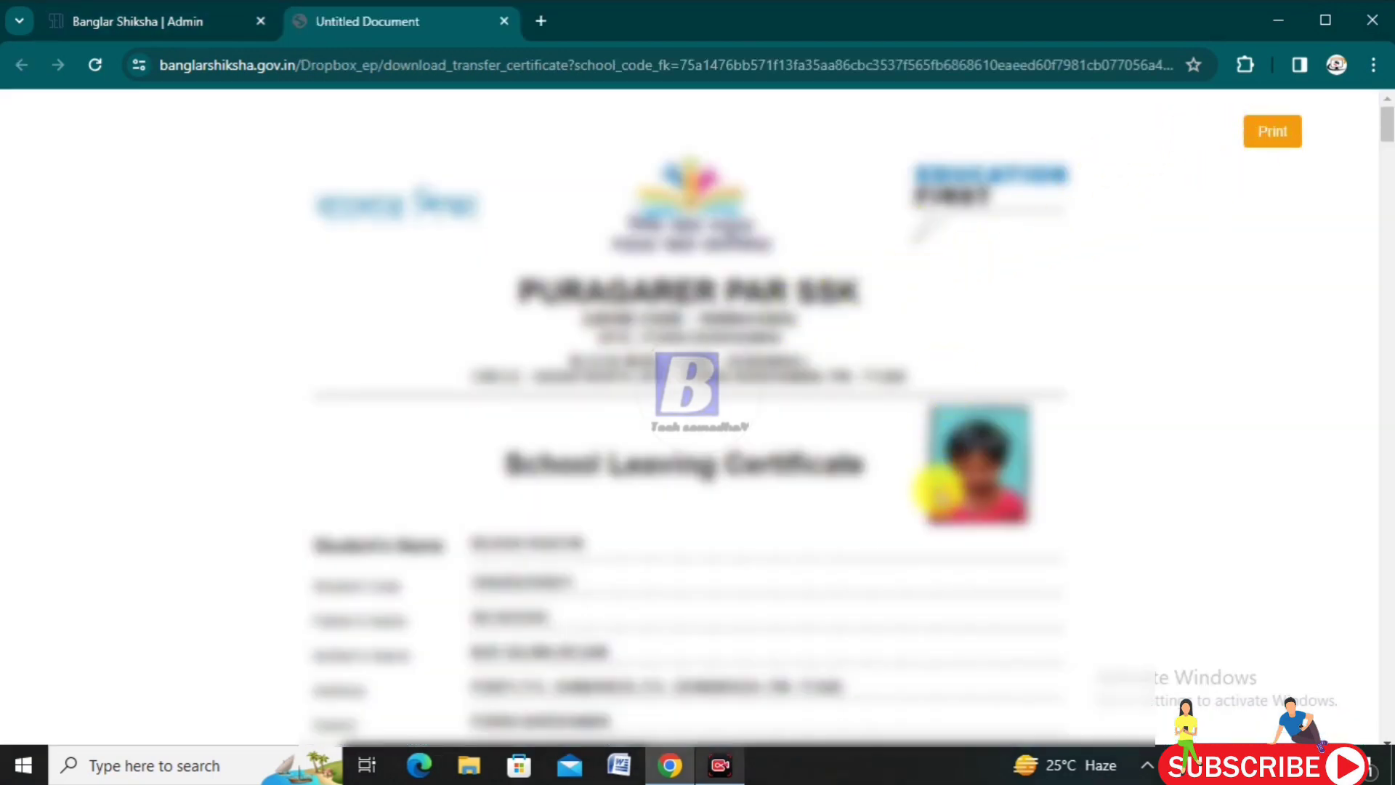
pyautogui.click(110, 17)
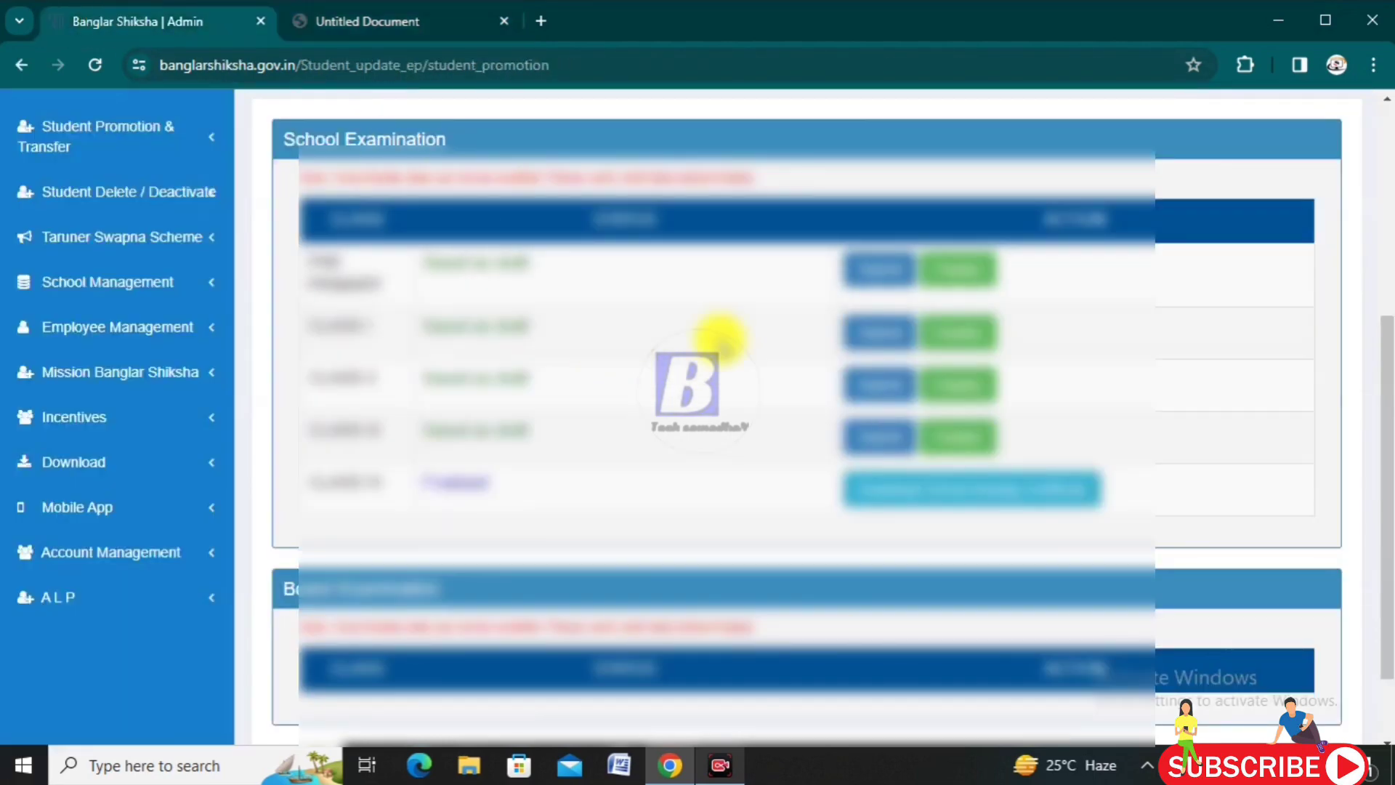
# Finalize the promotion data of Class III and Class II under School Examination
pyautogui.click(963, 439)
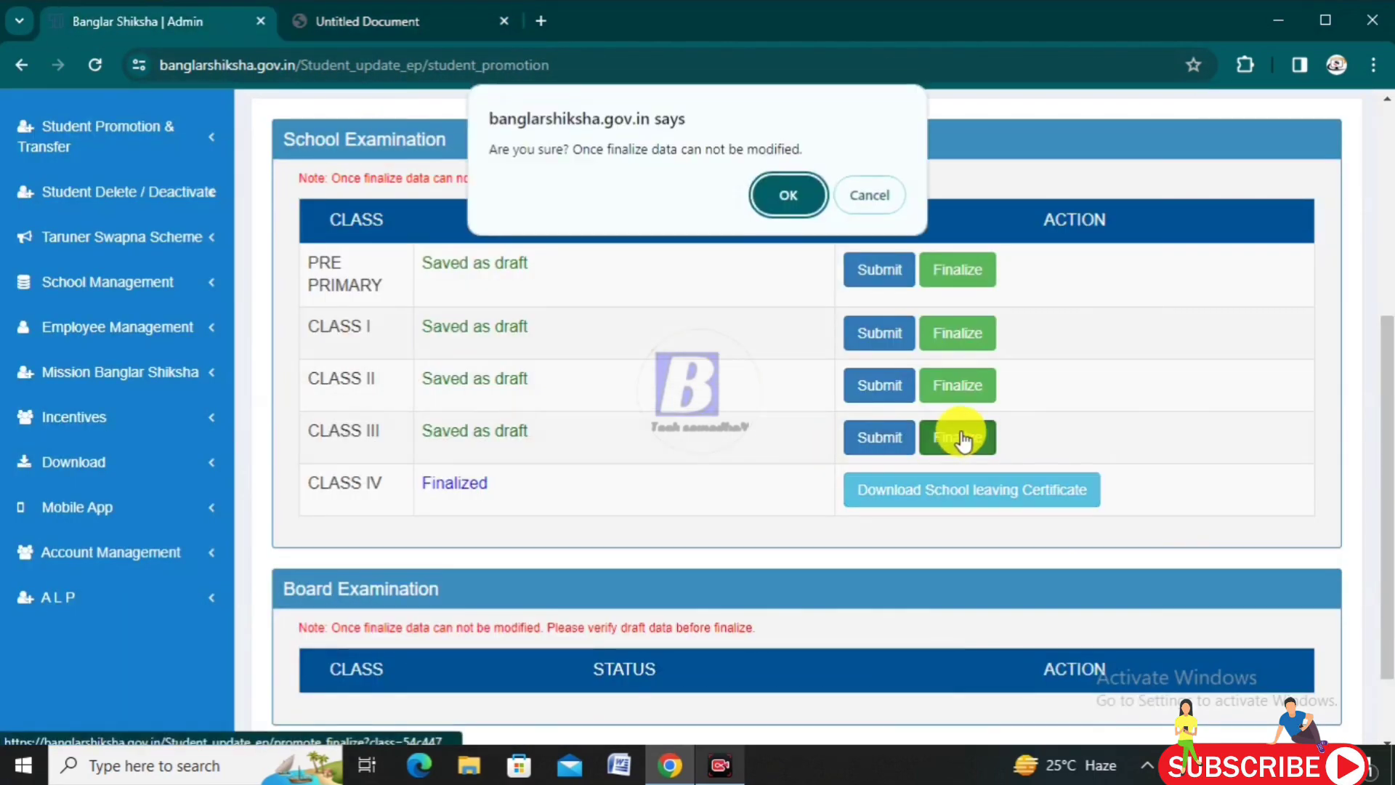
pyautogui.click(789, 196)
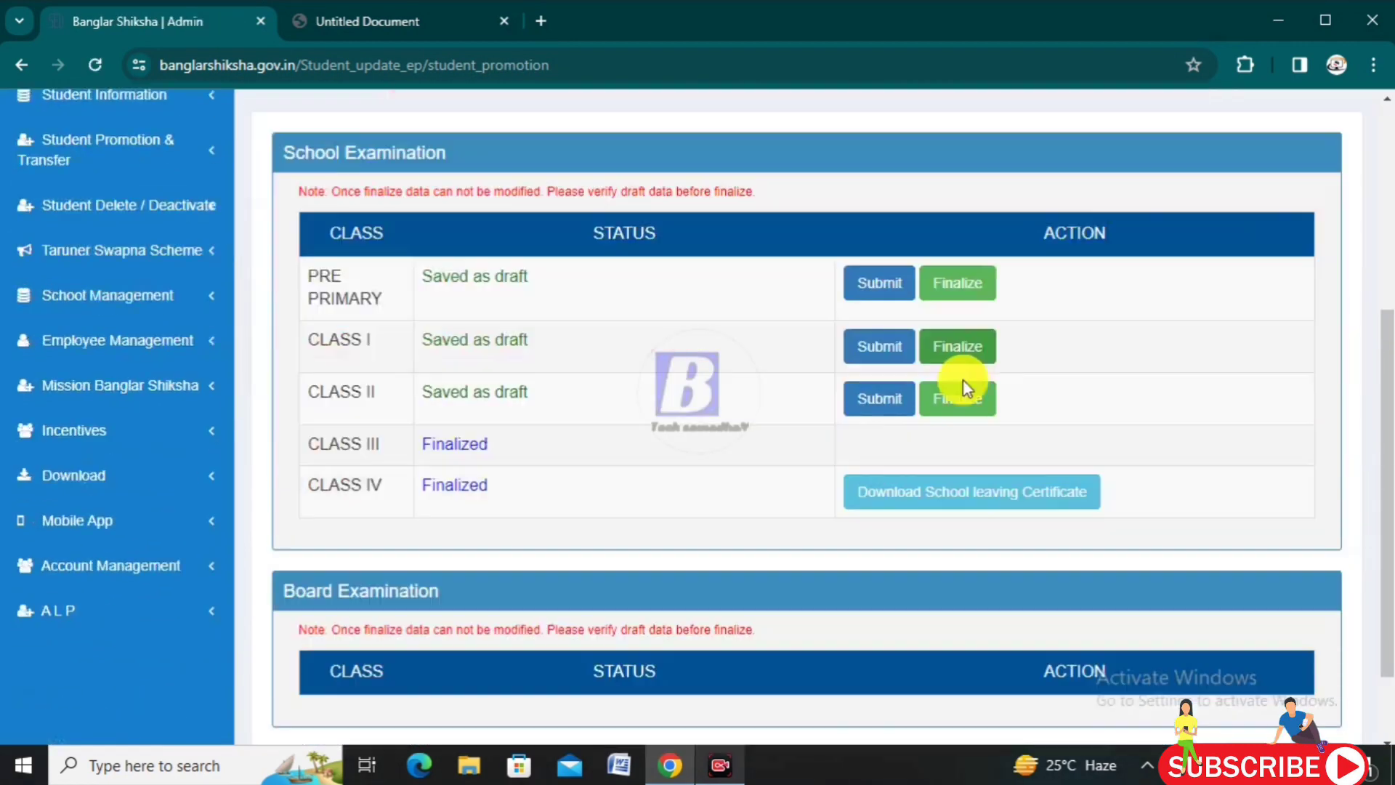
pyautogui.scroll(-1, 963, 380)
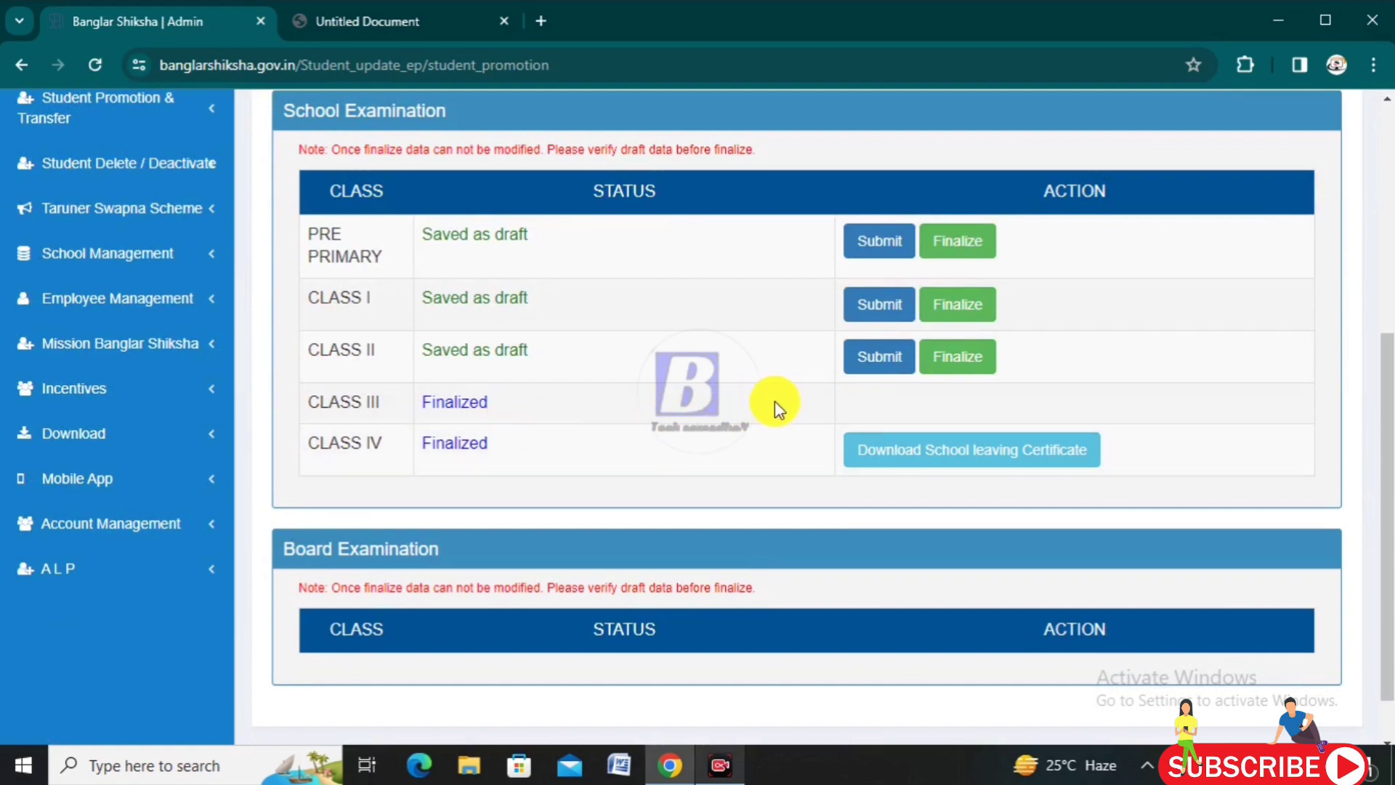
pyautogui.click(960, 360)
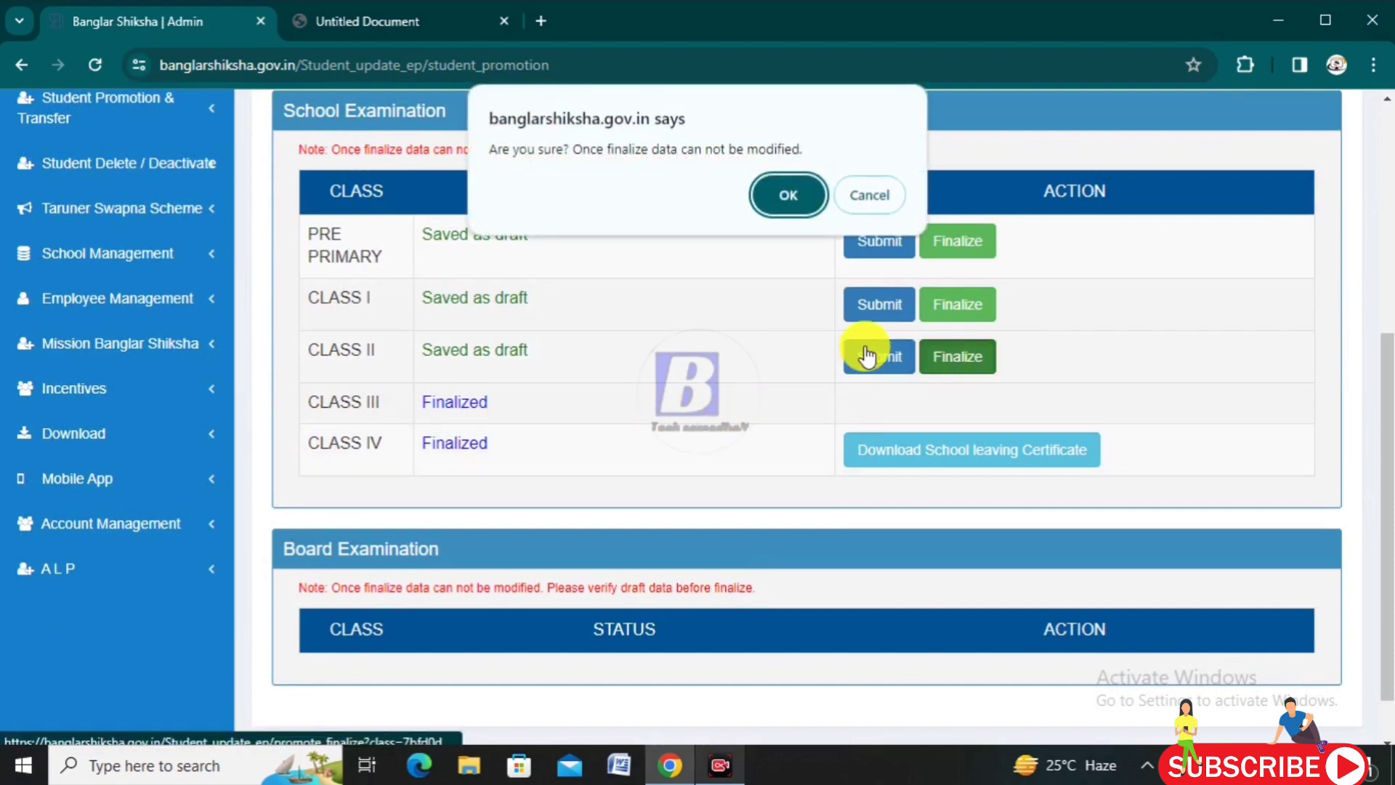
pyautogui.click(788, 197)
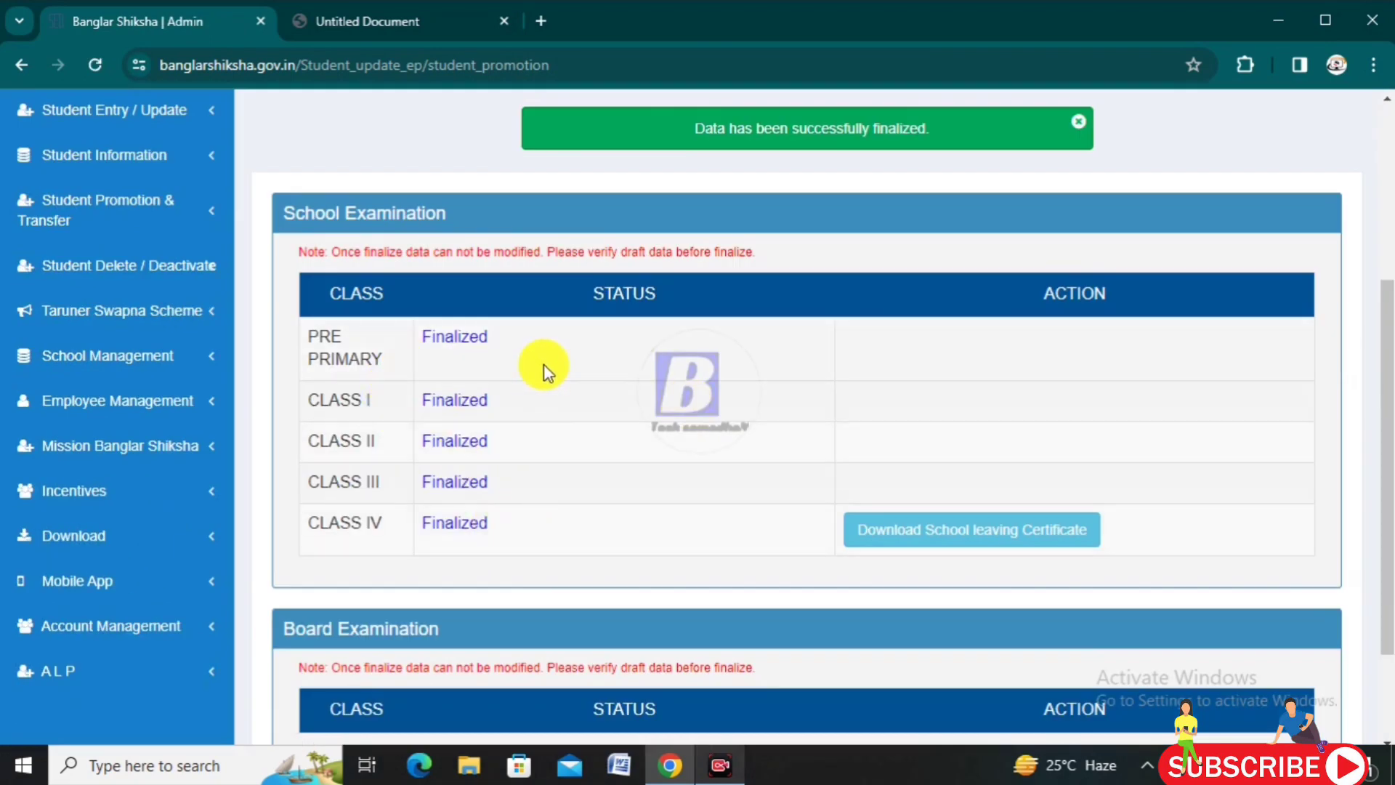
# Open the Graduation Ceremony certificate page under Student Information and view the available present classes
pyautogui.scroll(1, 538, 467)
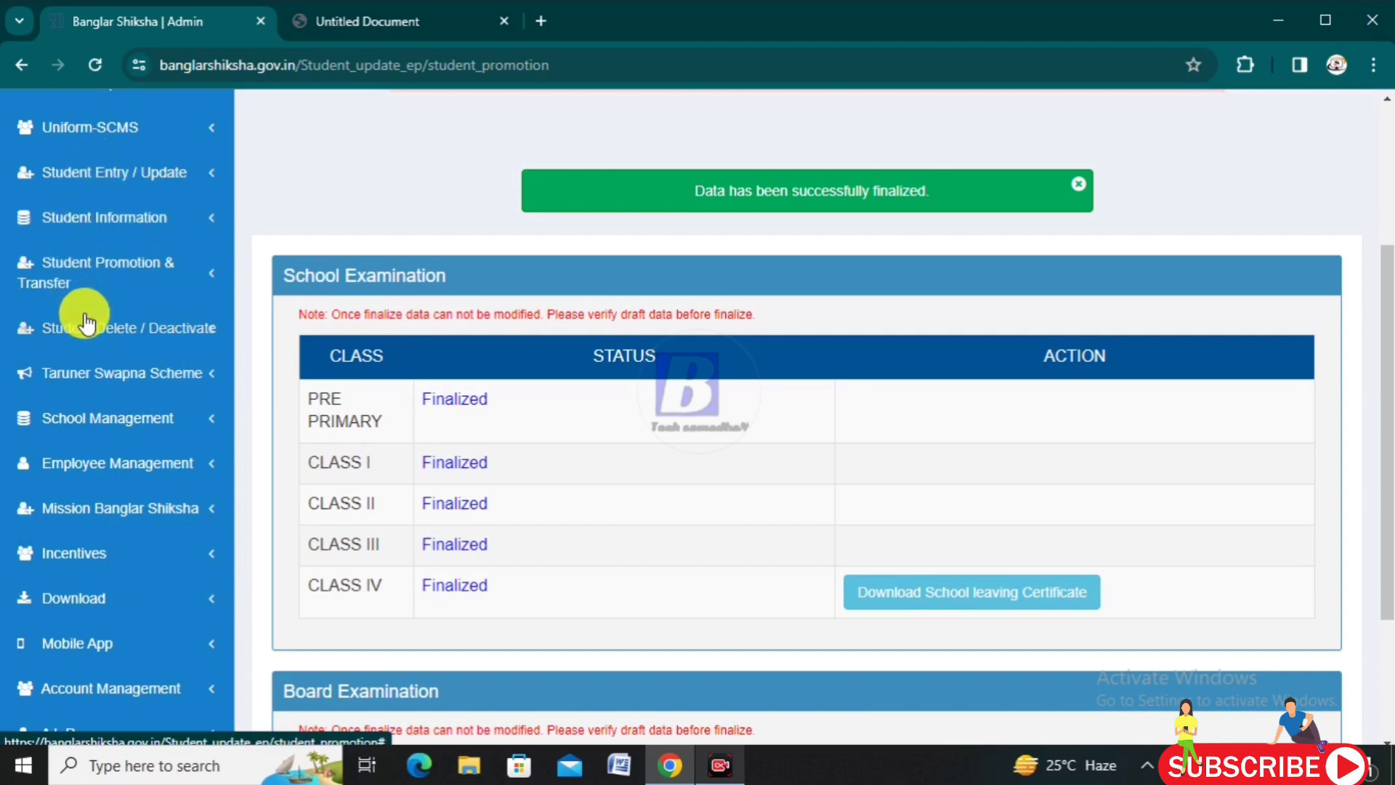
pyautogui.click(95, 221)
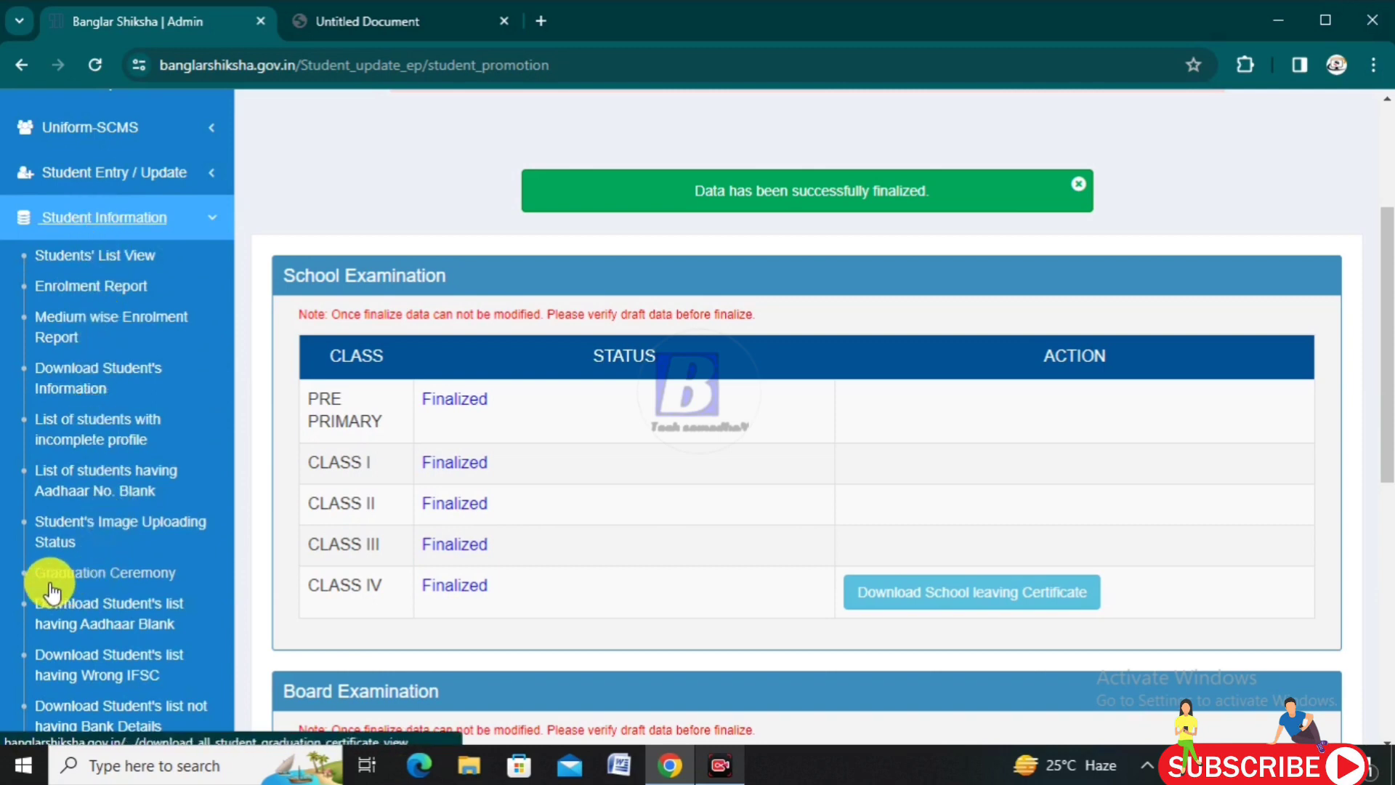
pyautogui.click(131, 581)
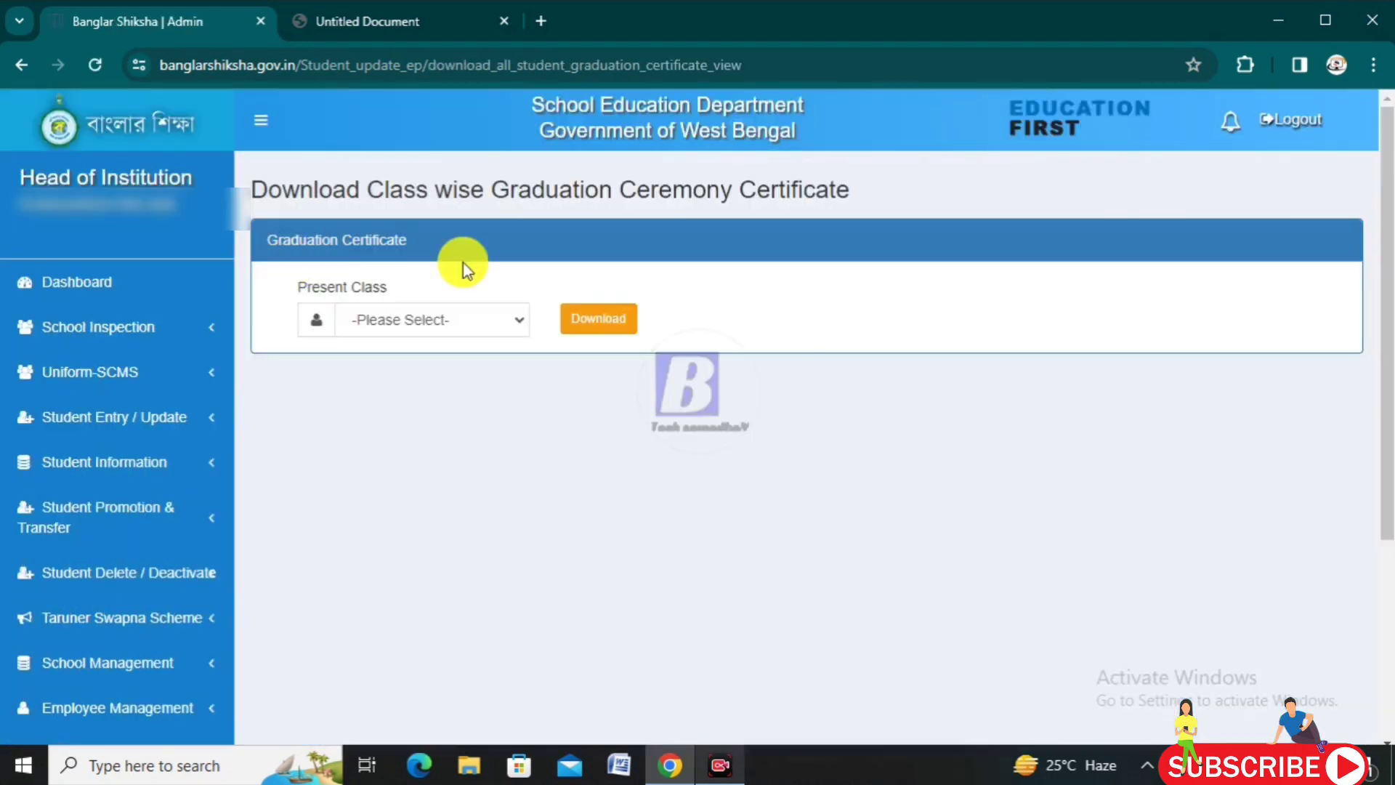
pyautogui.click(425, 317)
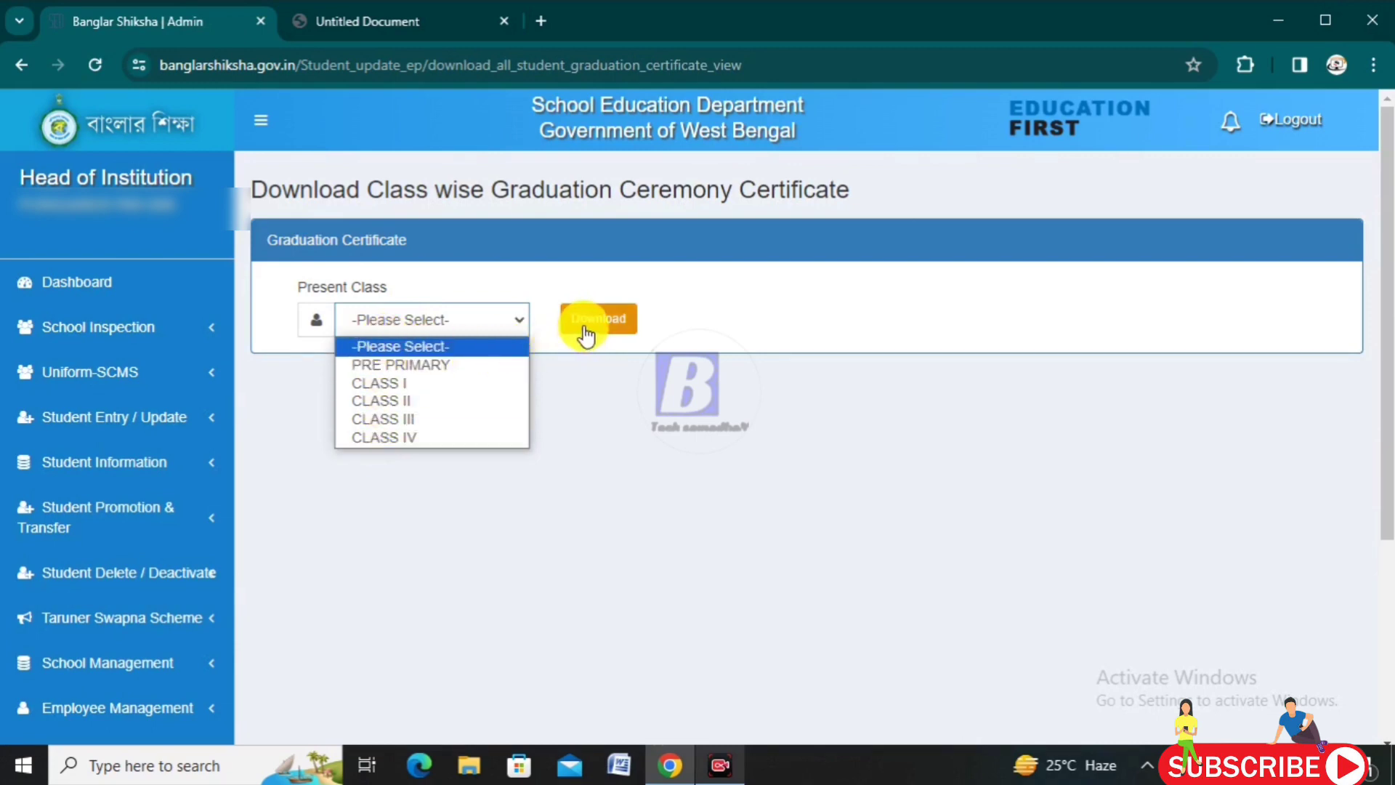
pyautogui.click(624, 412)
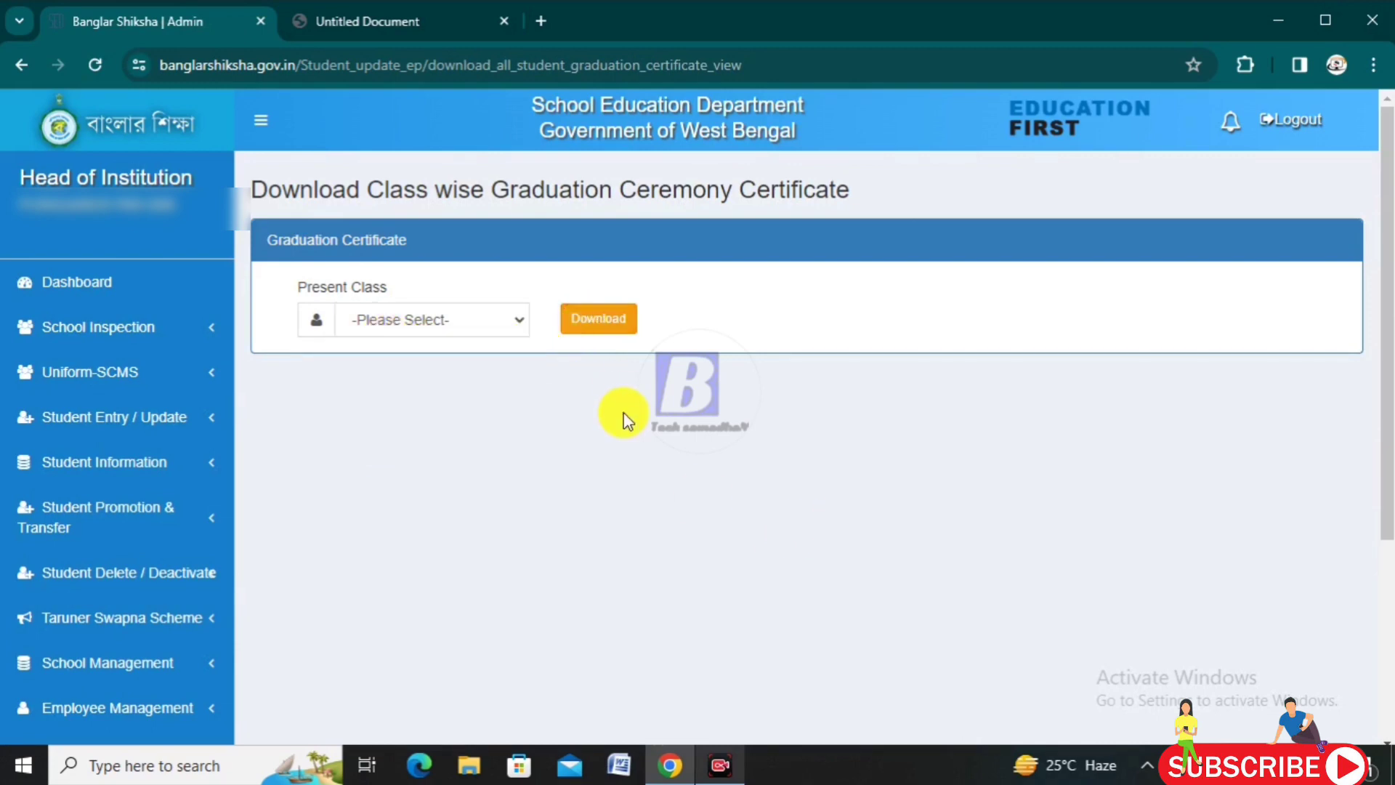